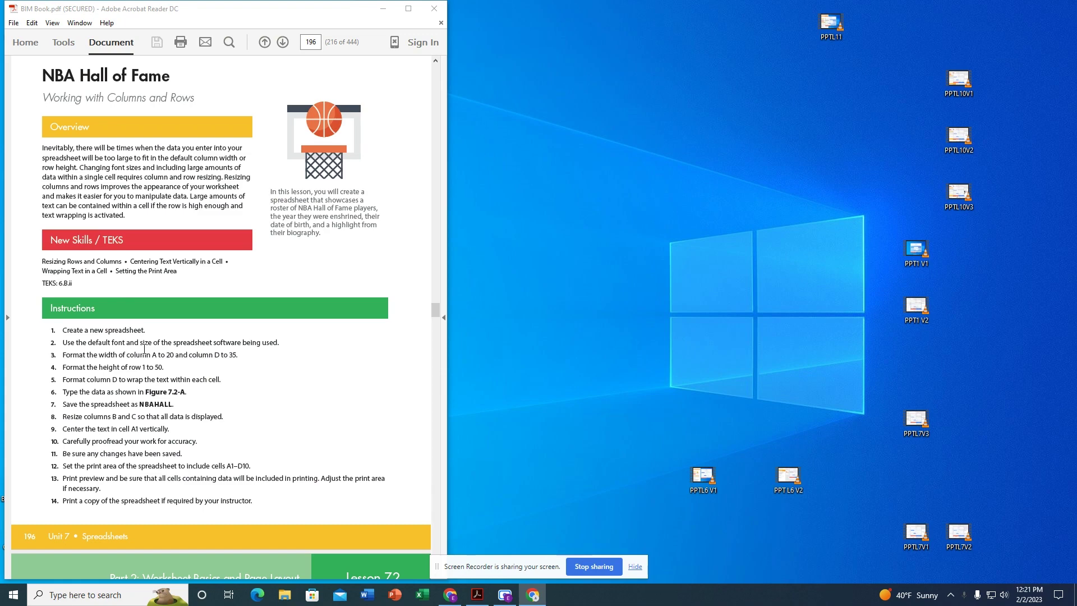
Launch Excel from the taskbar beside the NBA Hall of Fame lesson PDF.
left_click(424, 598)
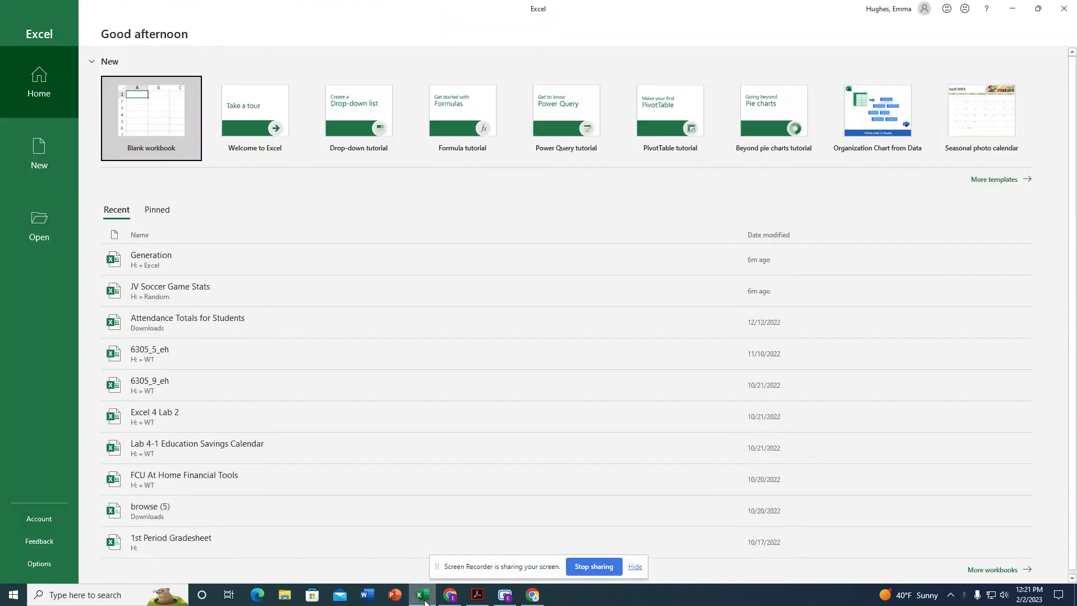
Dock the Excel window on the right half of the screen and create a blank workbook.
left_click(1039, 9)
left_click_drag(415, 48, 416, 7)
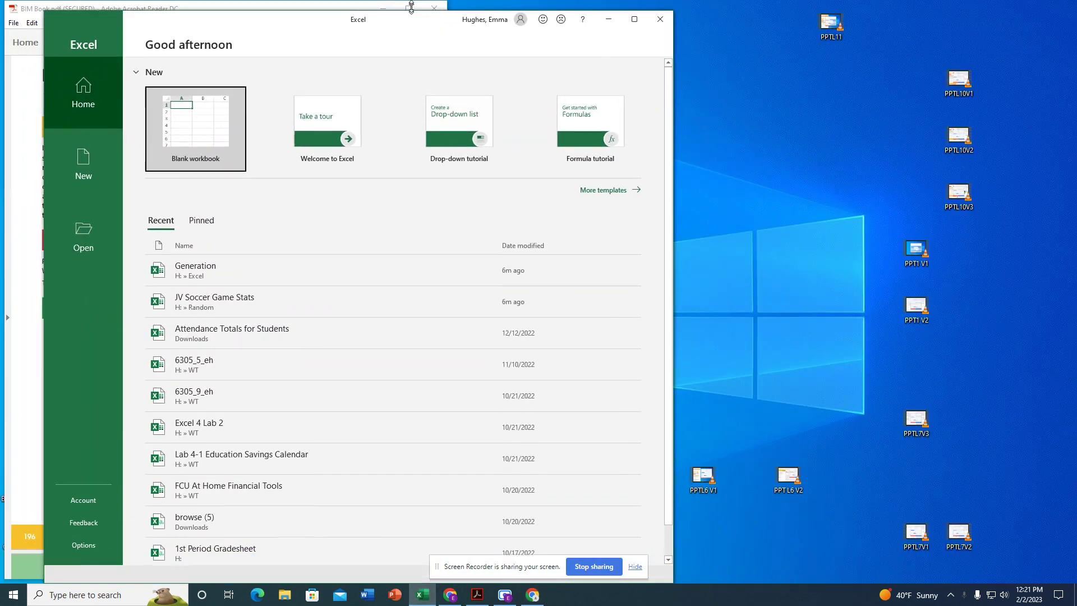
left_click_drag(315, 15, 723, 17)
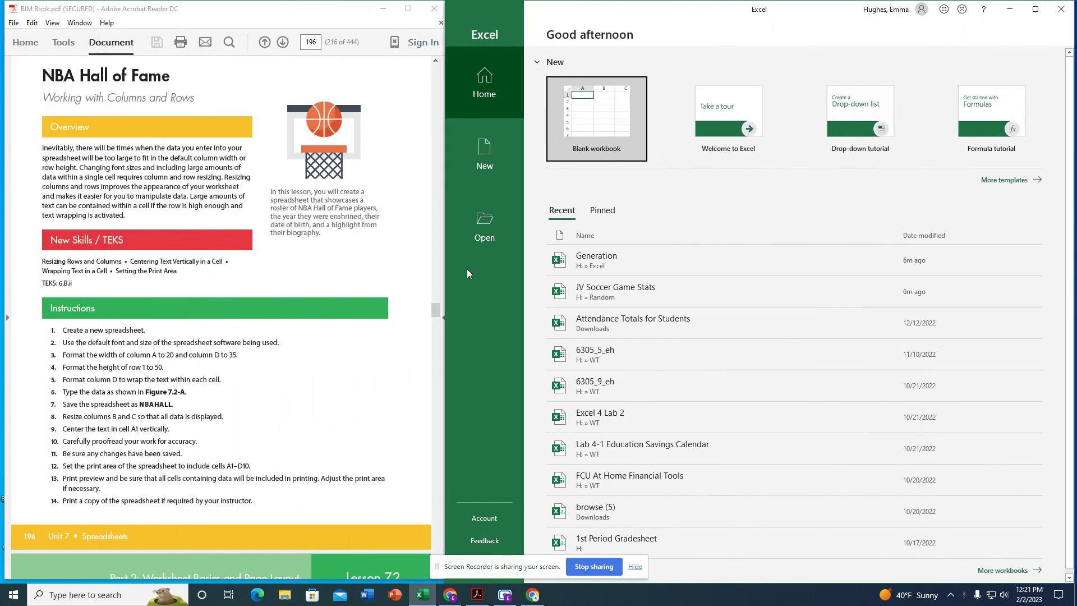
left_click(607, 122)
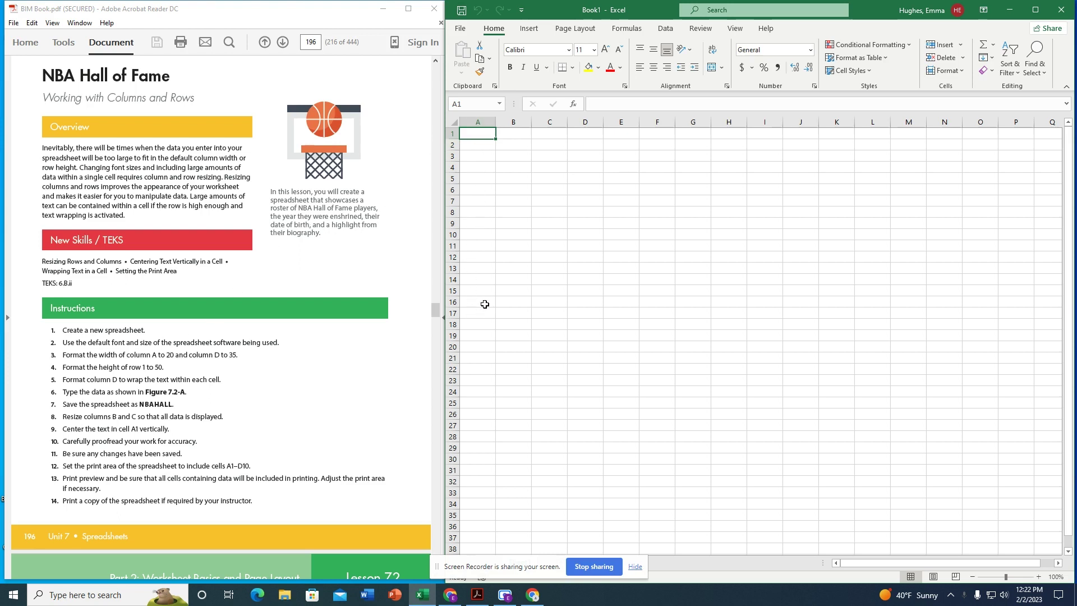
Give column A a column width of 20 using its right-click Column Width option.
left_click(480, 121)
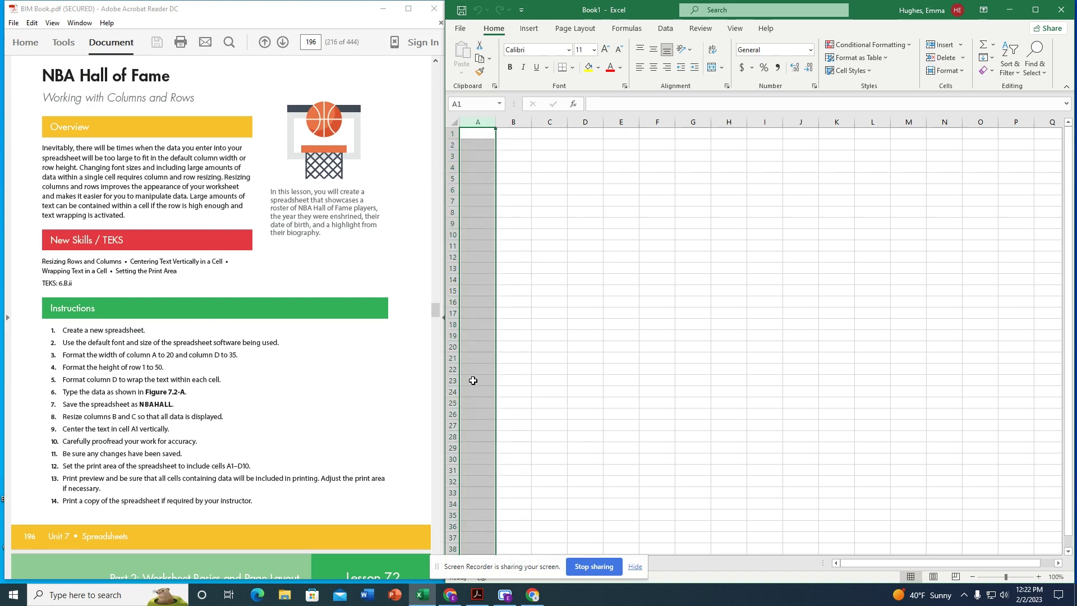
right_click(486, 124)
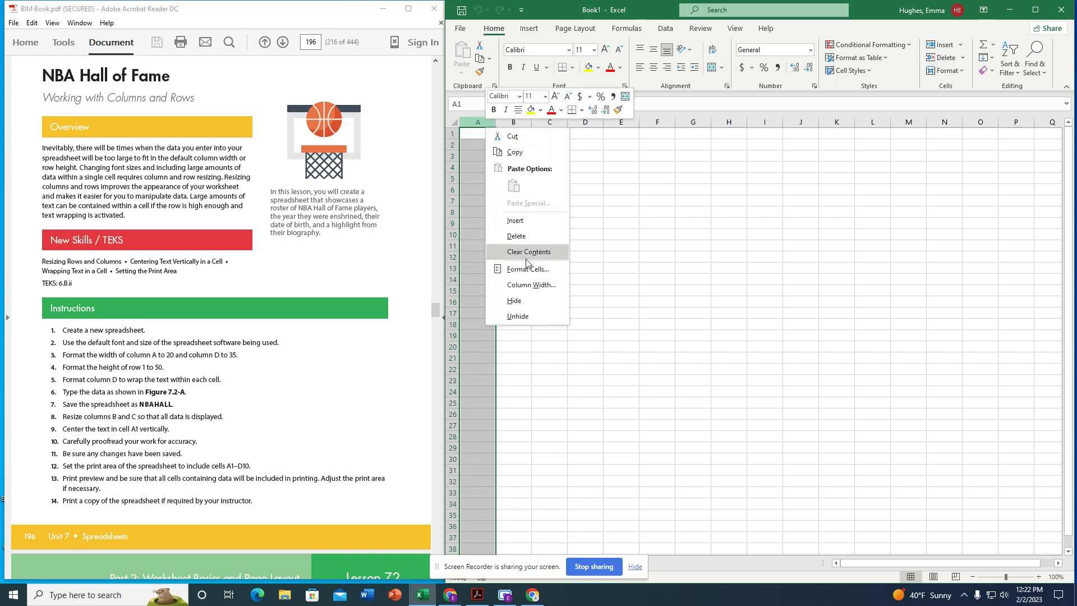
left_click(532, 287)
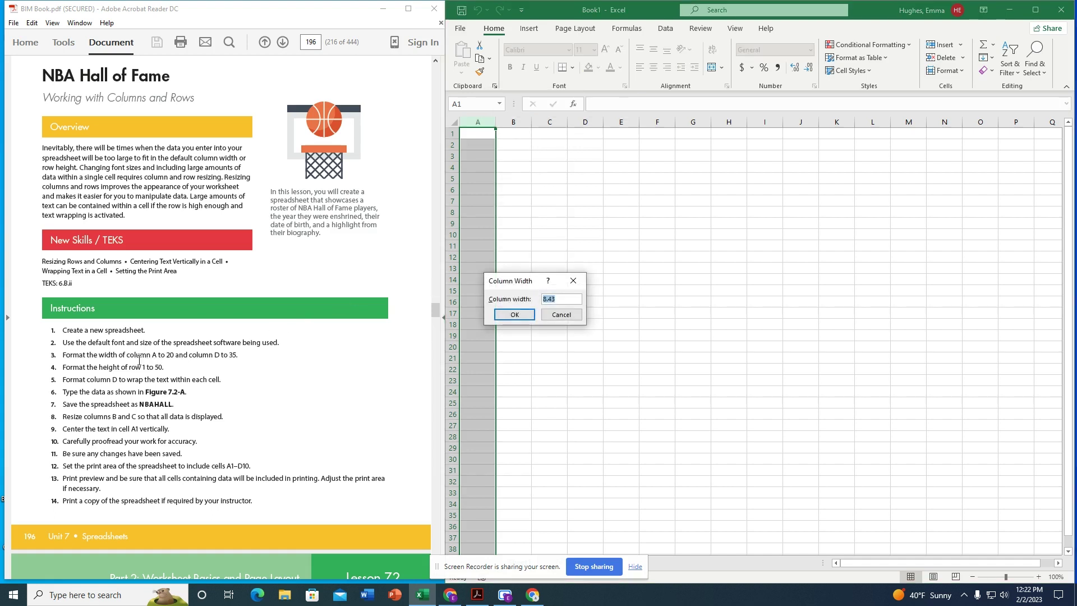
type("20")
key("Return")
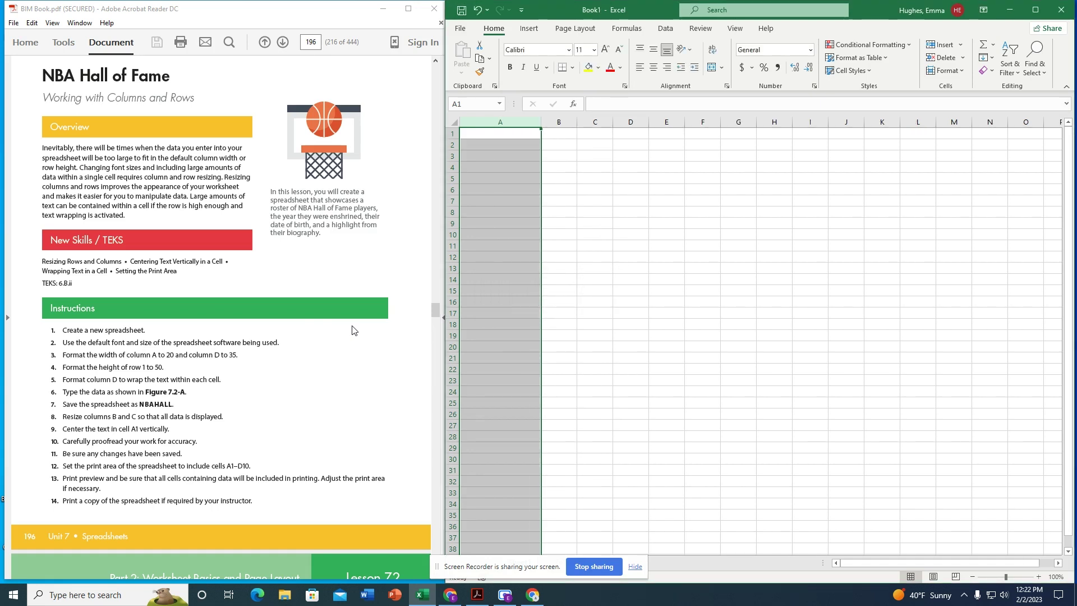
Give column D a column width of 35 using the Column Width dialog.
left_click(626, 124)
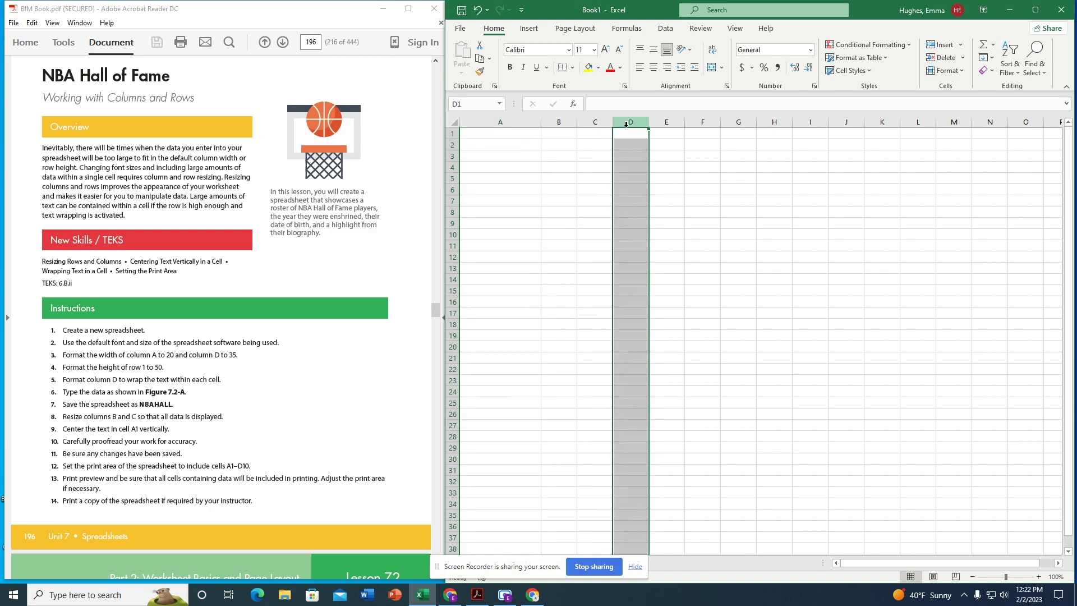
right_click(627, 124)
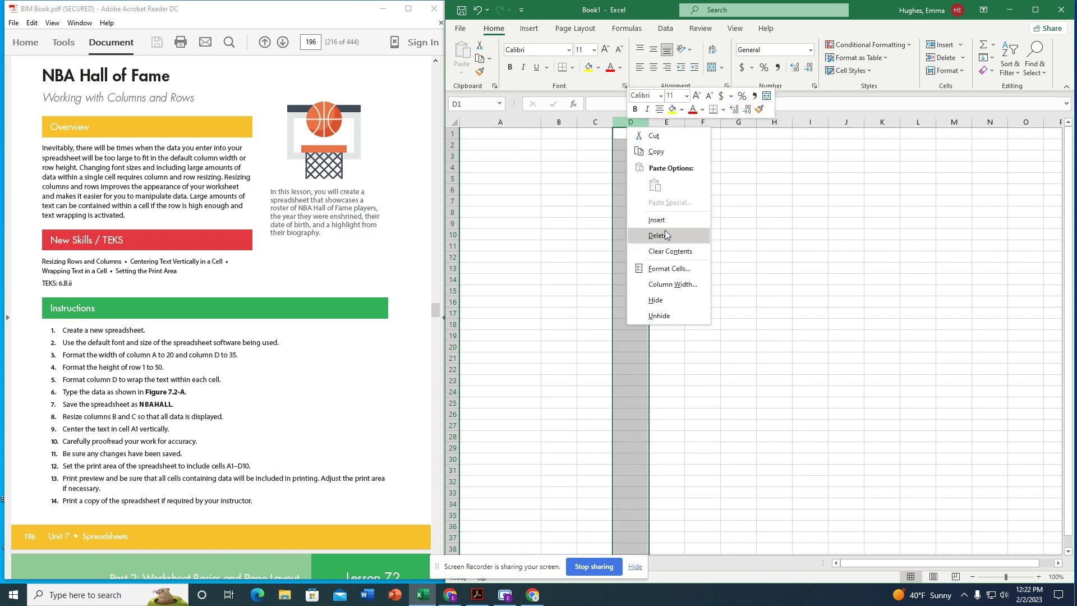
left_click(673, 284)
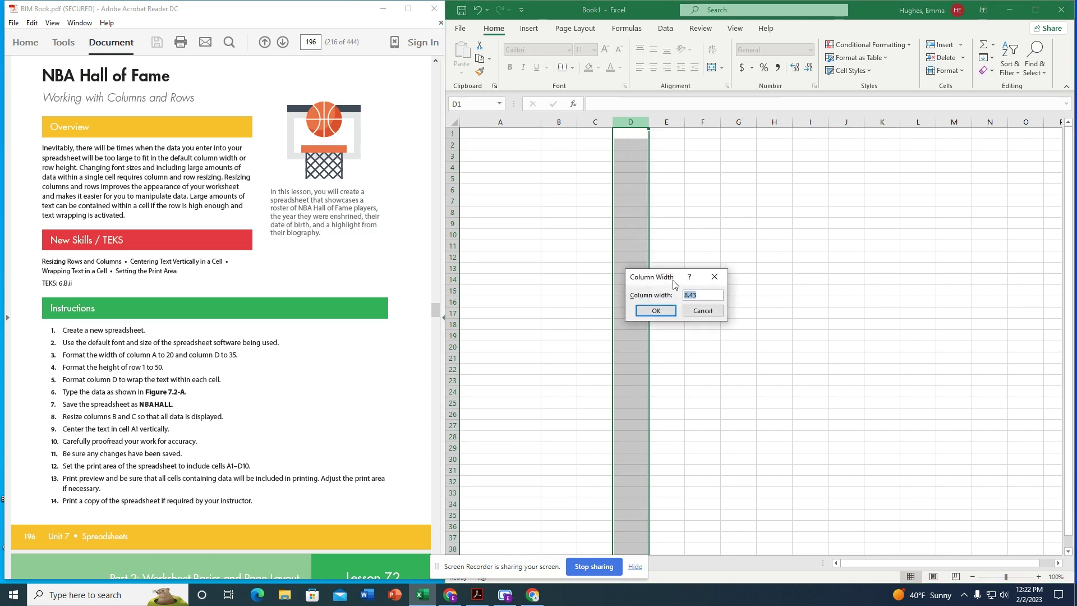
type("35")
left_click(671, 312)
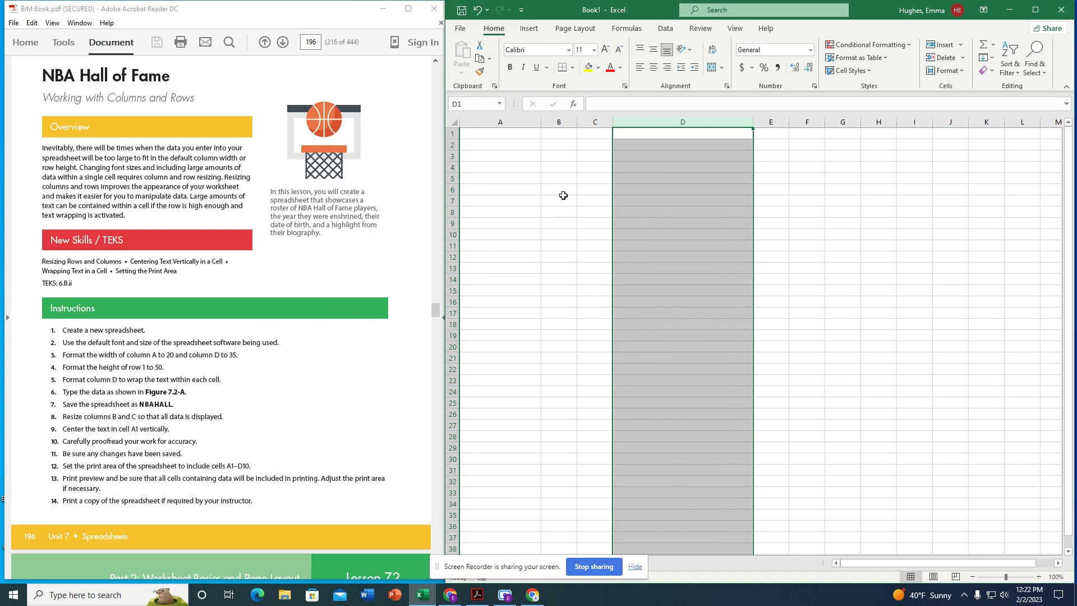
Give row 1 a row height of 50 using the Row Height dialog.
left_click(448, 133)
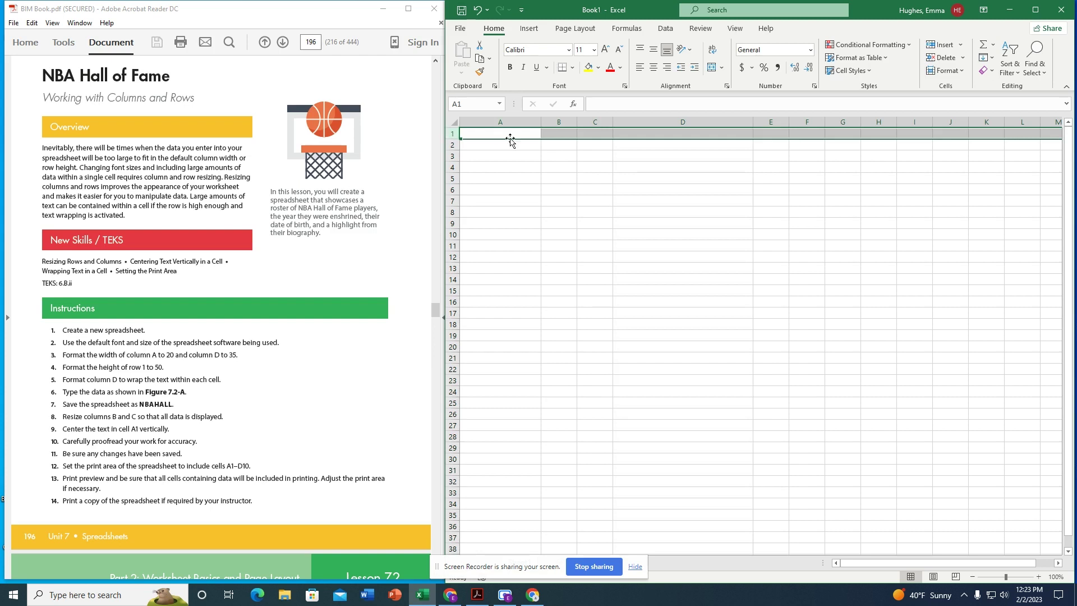
right_click(450, 133)
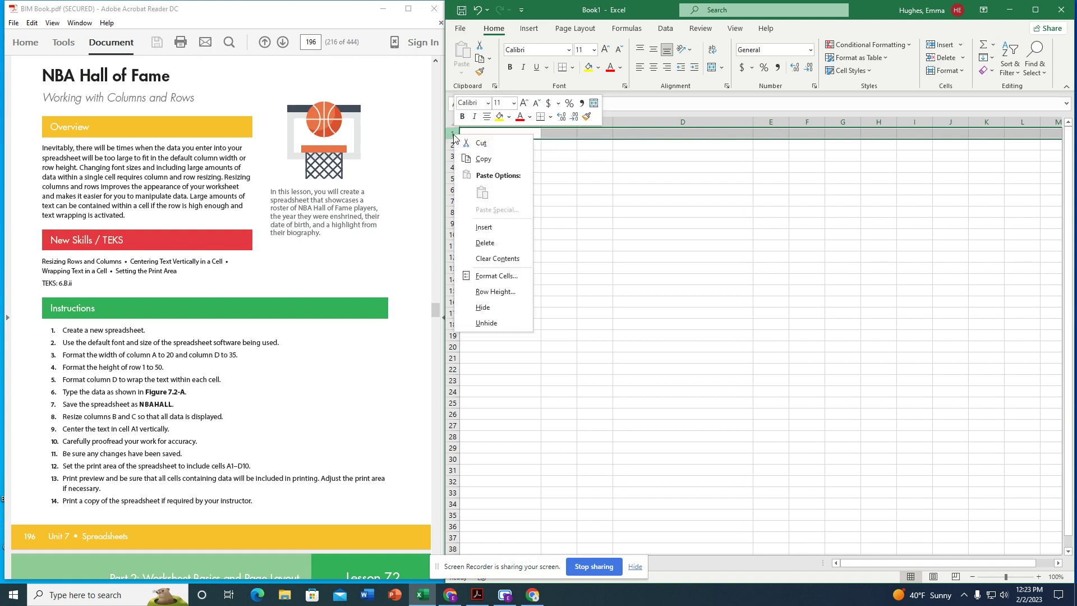
left_click(498, 293)
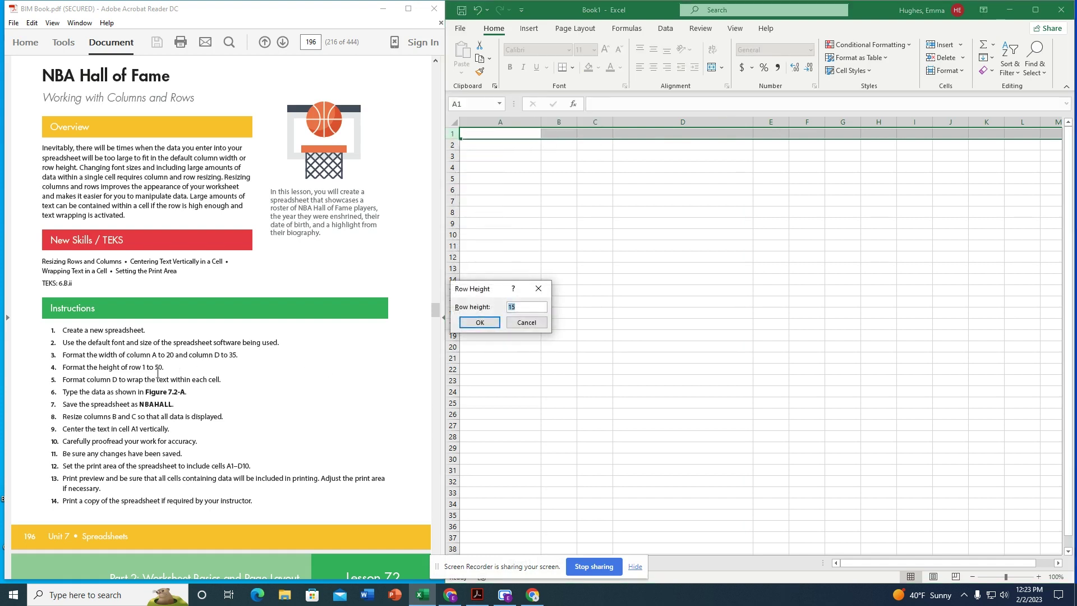
type("50")
key("Return")
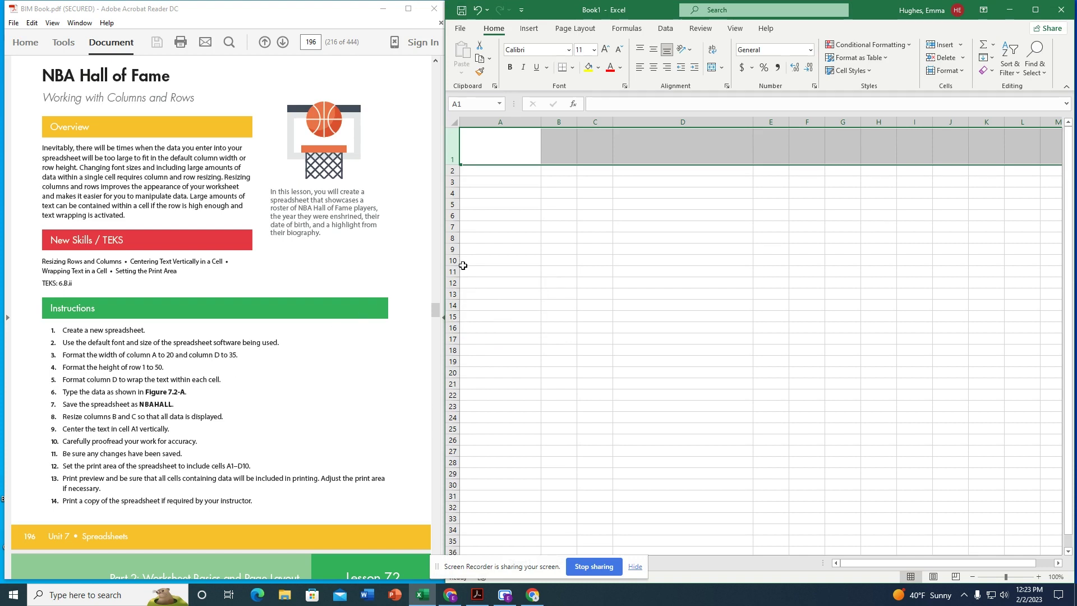
Turn on Wrap Text for all of column D and check it is applied.
left_click(697, 120)
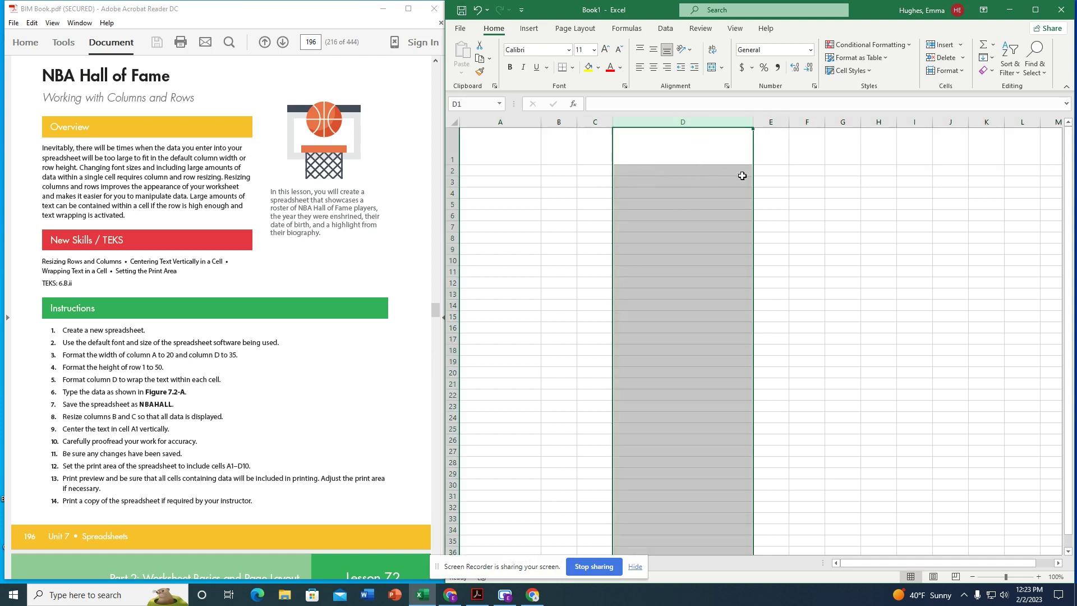
left_click(732, 206)
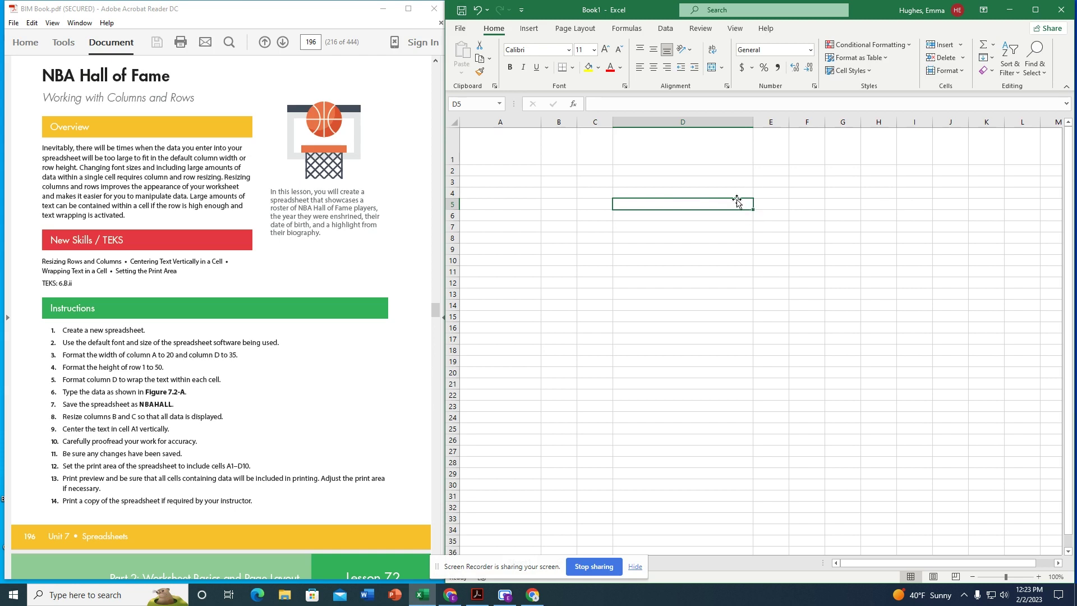
left_click(680, 121)
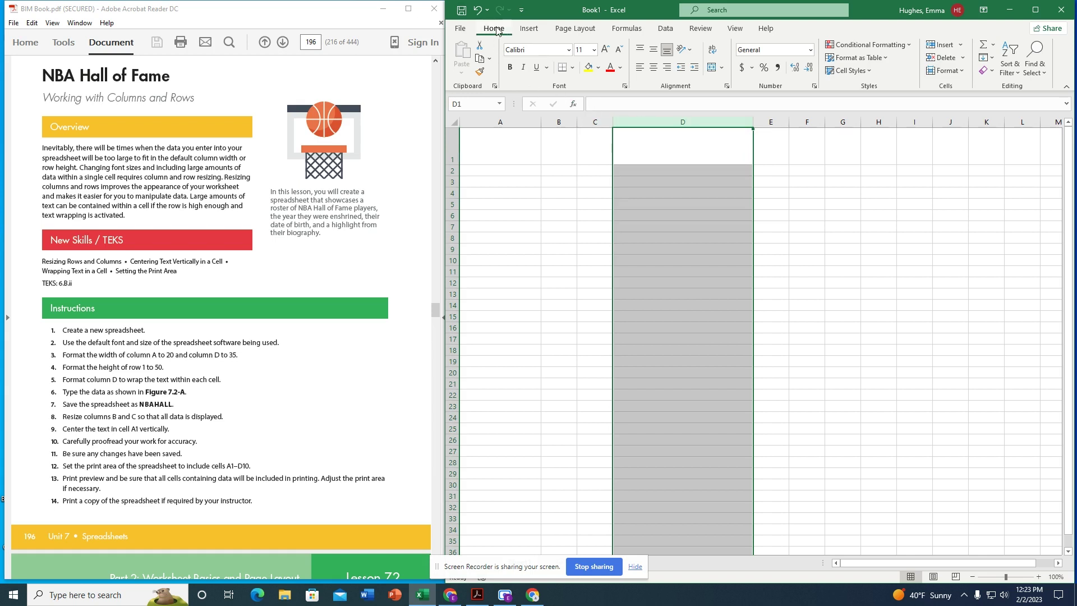
left_click(713, 54)
left_click(707, 236)
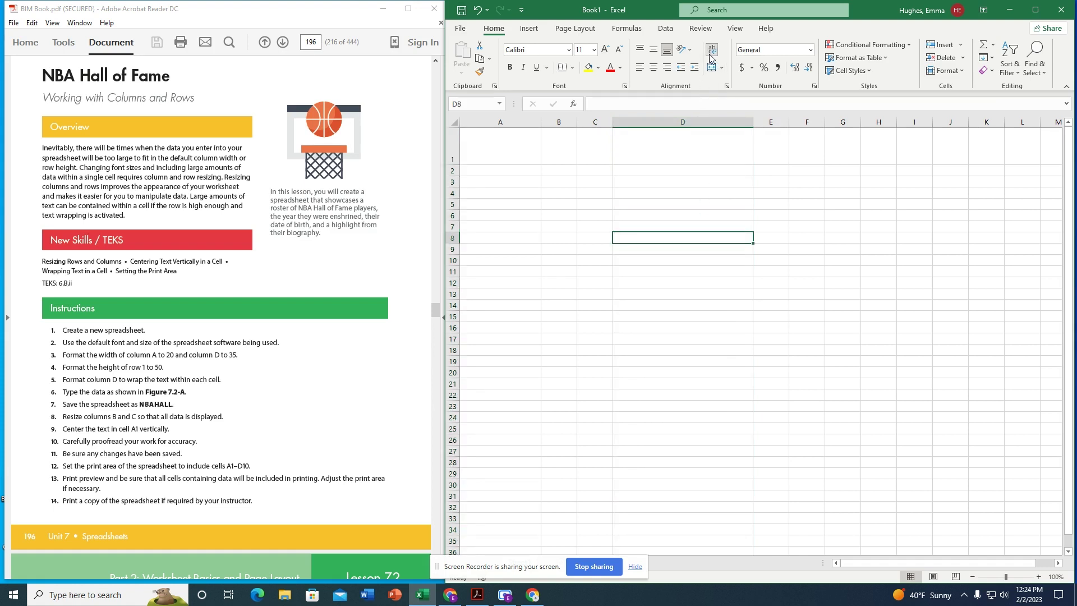
left_click(712, 120)
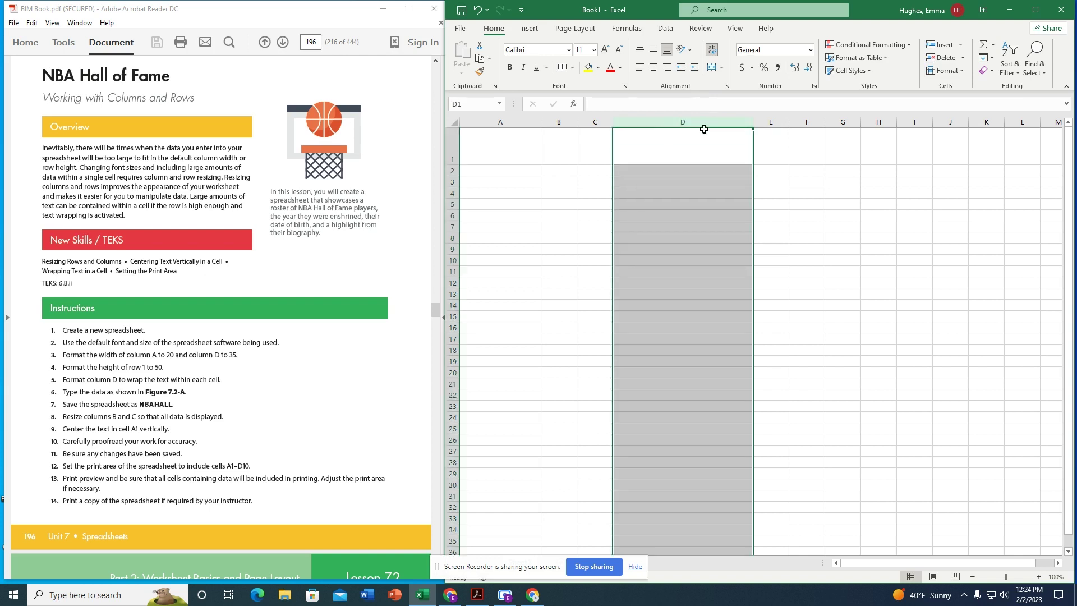
left_click(676, 194)
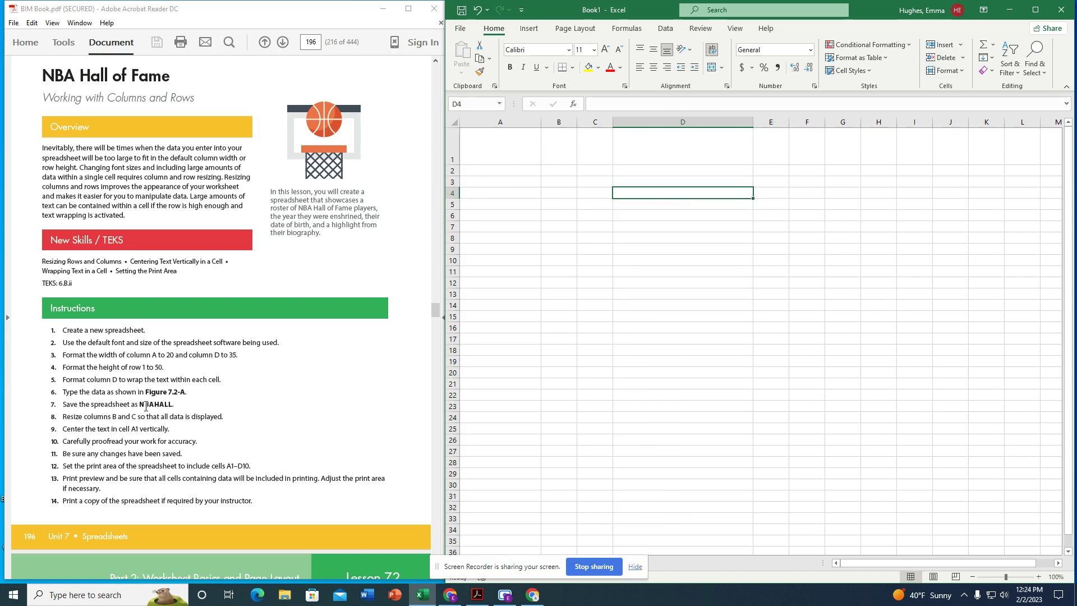
Scroll the PDF to Figure 7.2-A's player table and select cell A1 in Excel.
scroll(275, 321, "down", 8)
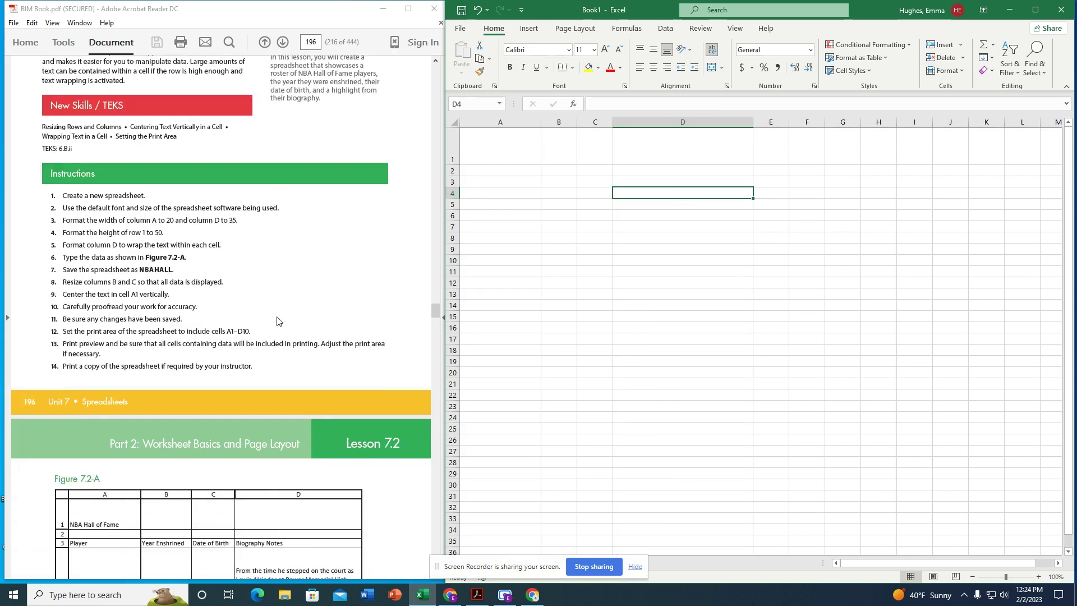
scroll(276, 316, "down", 3)
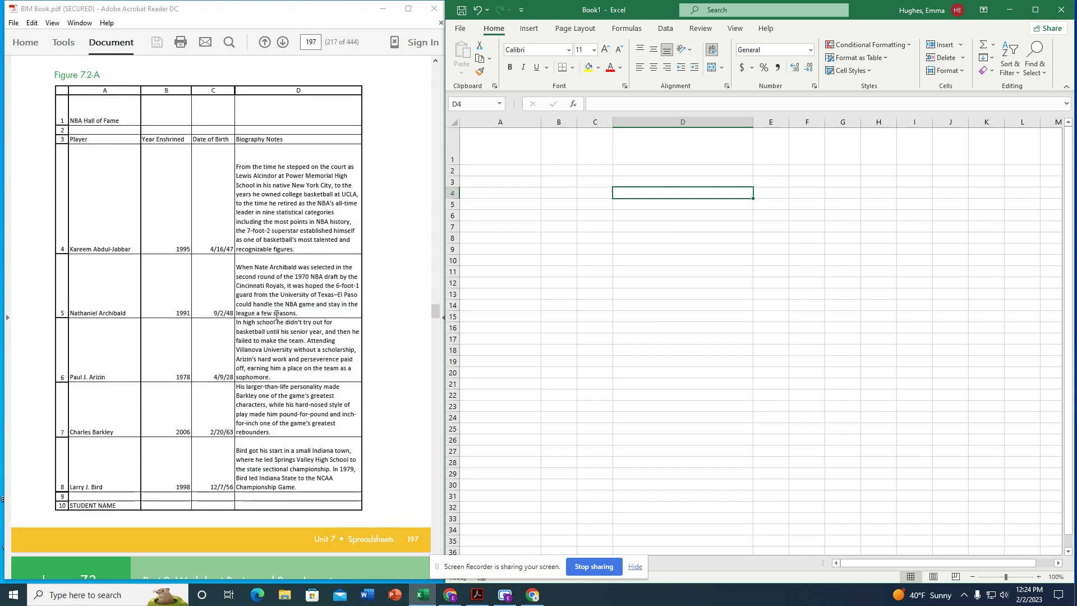
left_click(496, 154)
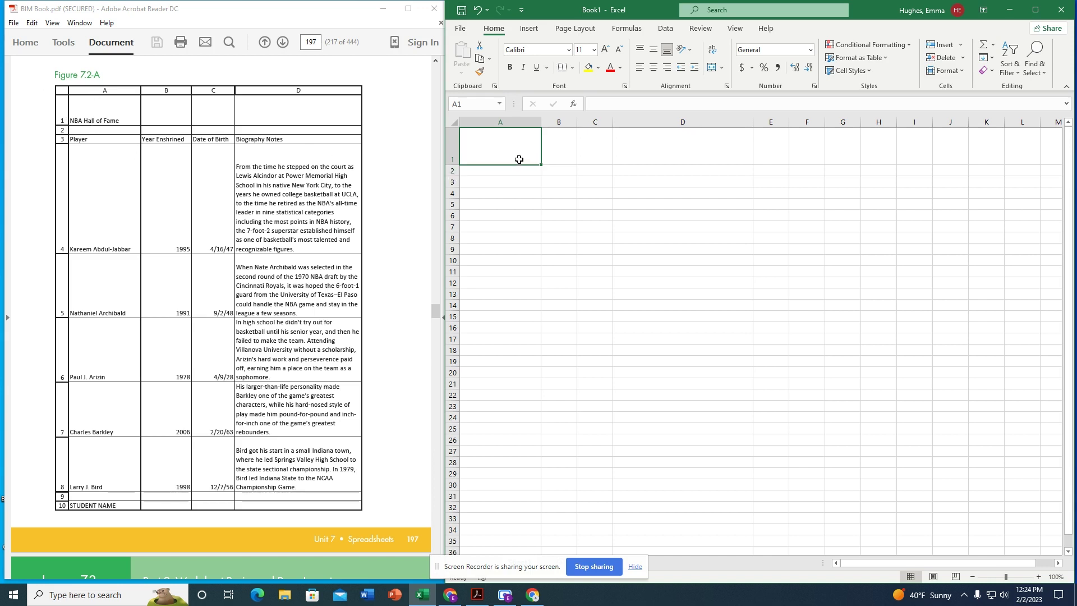
Enter the title 'NBA Hall of Fame' in A1.
type("NVA")
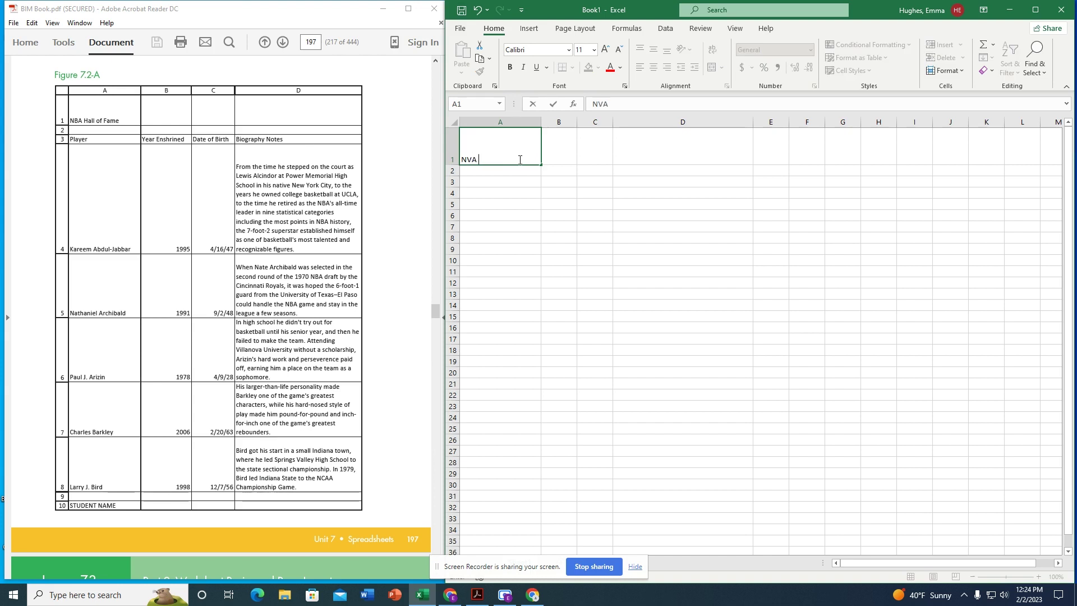
key("BackSpace")
type("BA AH")
type("=")
key("BackSpace")
key("BackSpace")
key("BackSpace")
type("Hall of Fame")
key("Return")
key("Return")
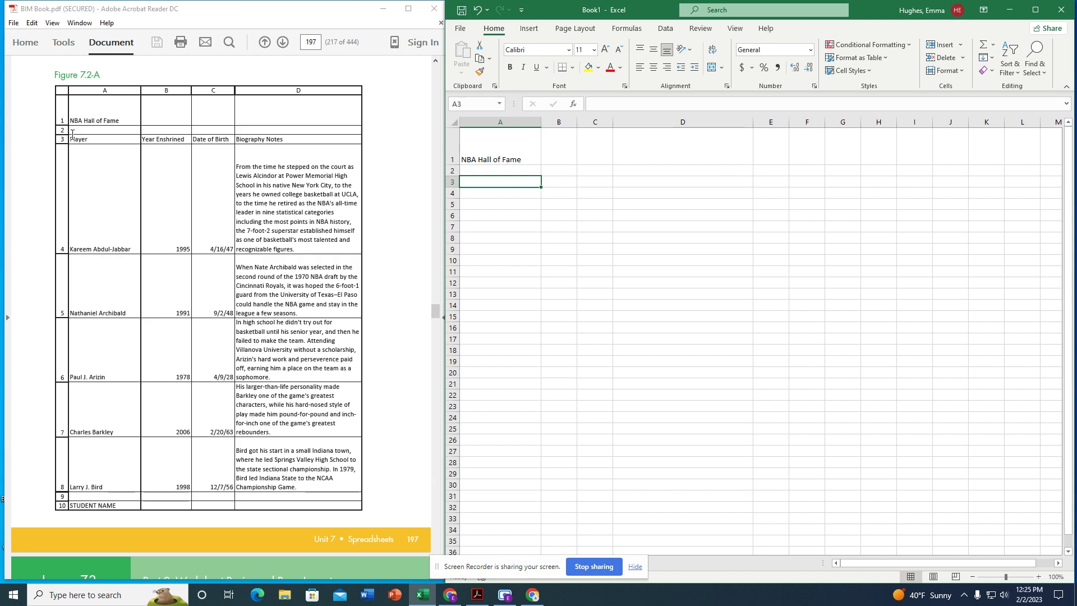
Enter the headings Player, Year Enshrined and Date of birth in A3:C3.
type("Player")
key("BackSpace")
key("BackSpace")
key("BackSpace")
key("BackSpace")
key("BackSpace")
type("layer")
key("Tab")
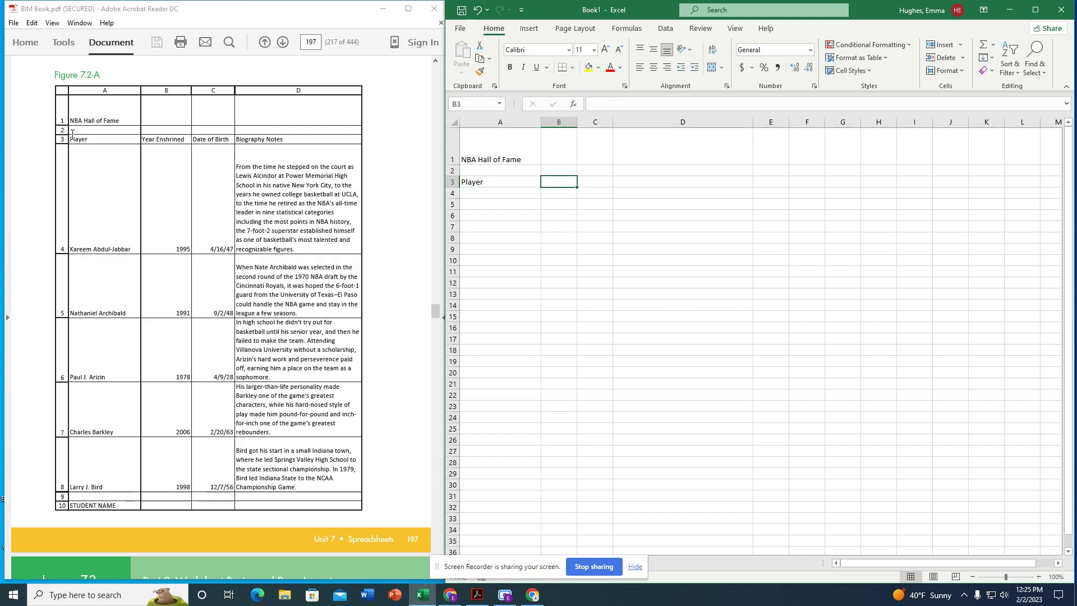
type("Year Ens")
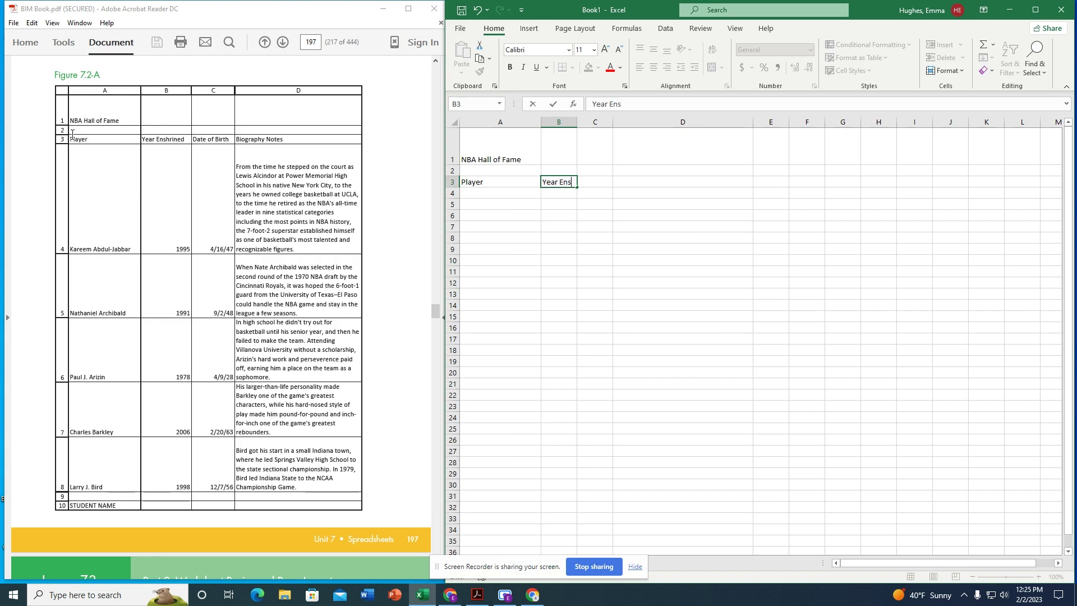
type("hrined")
key("Tab")
type("Date of birth")
key("Tab")
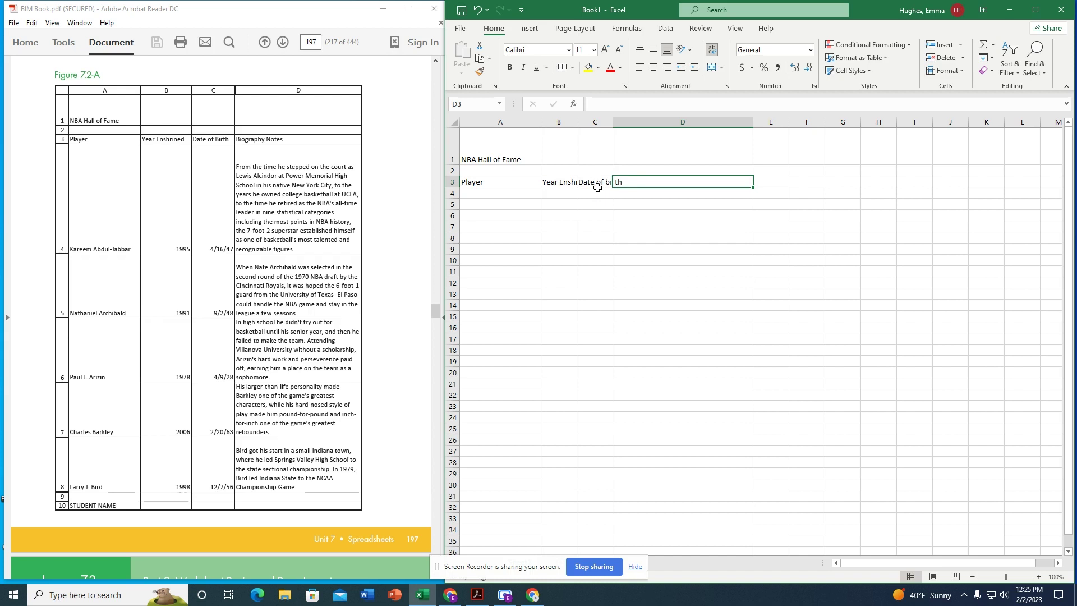
Try wrapping the Year Enshrined heading in B3, then turn wrapping back off.
left_click(567, 183)
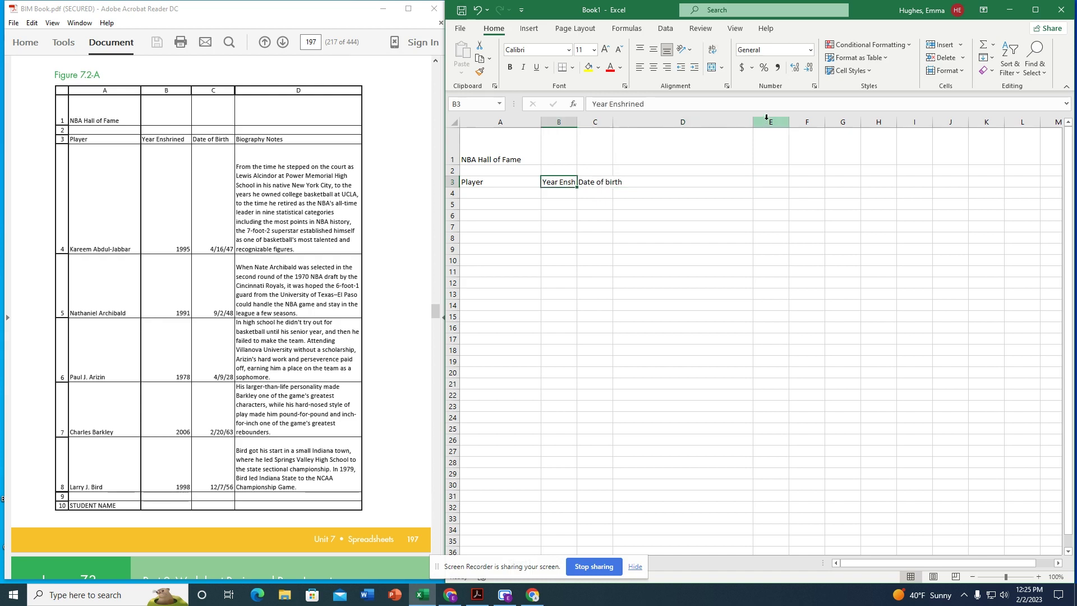
left_click(713, 50)
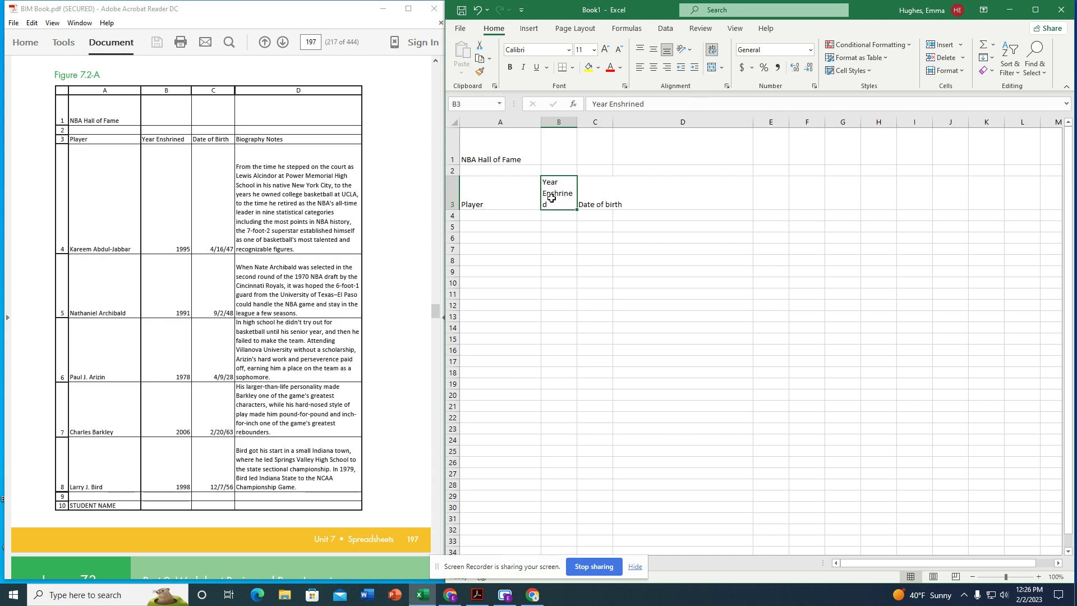
left_click(715, 52)
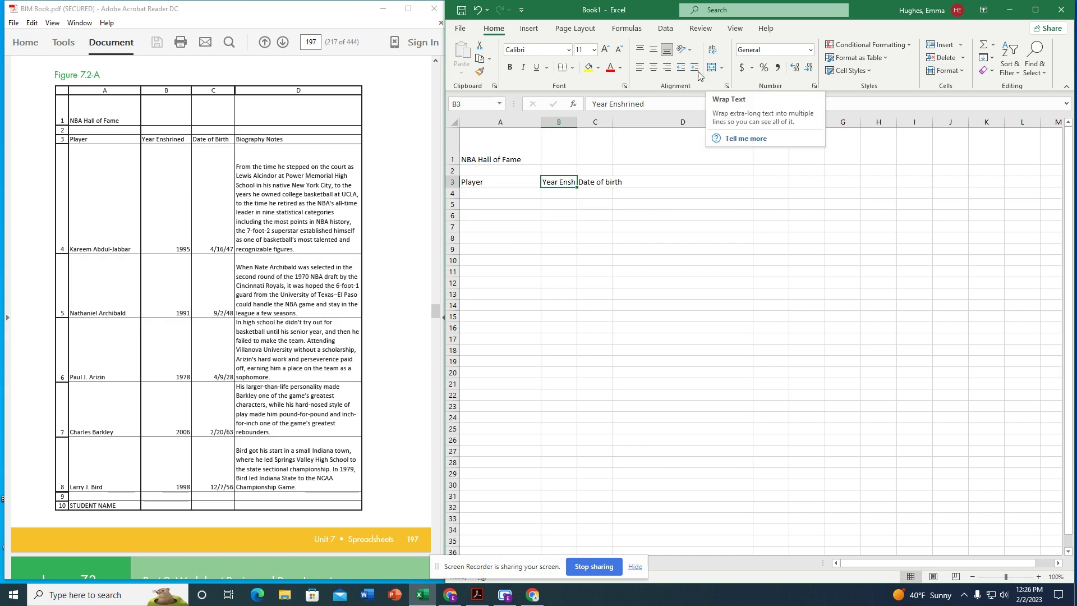
Drag columns B and C wider so Year Enshrined and Date of birth fit.
left_click(562, 122)
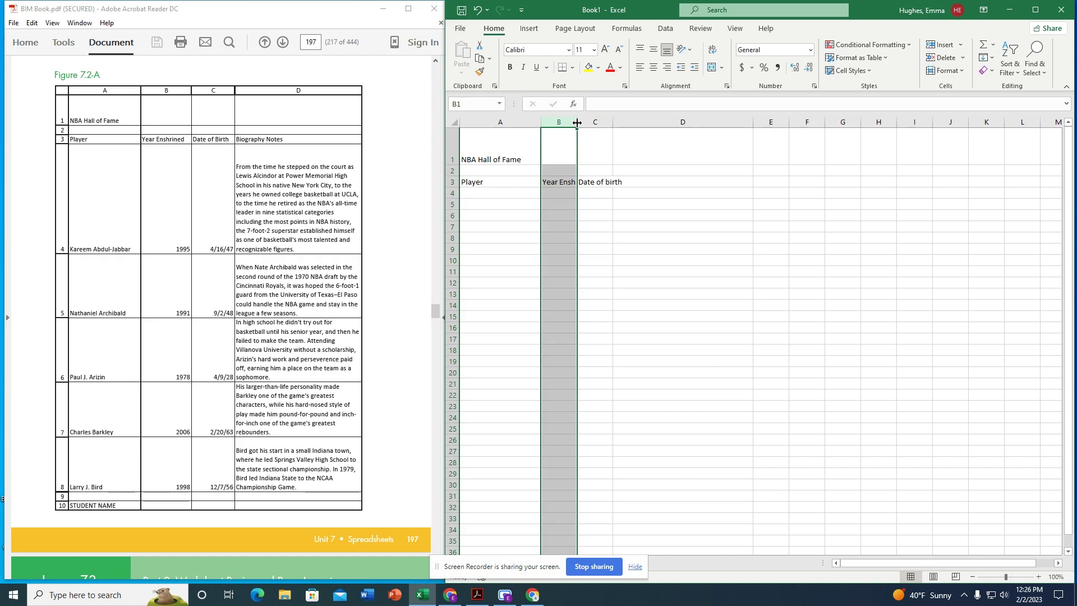
left_click_drag(577, 122, 599, 124)
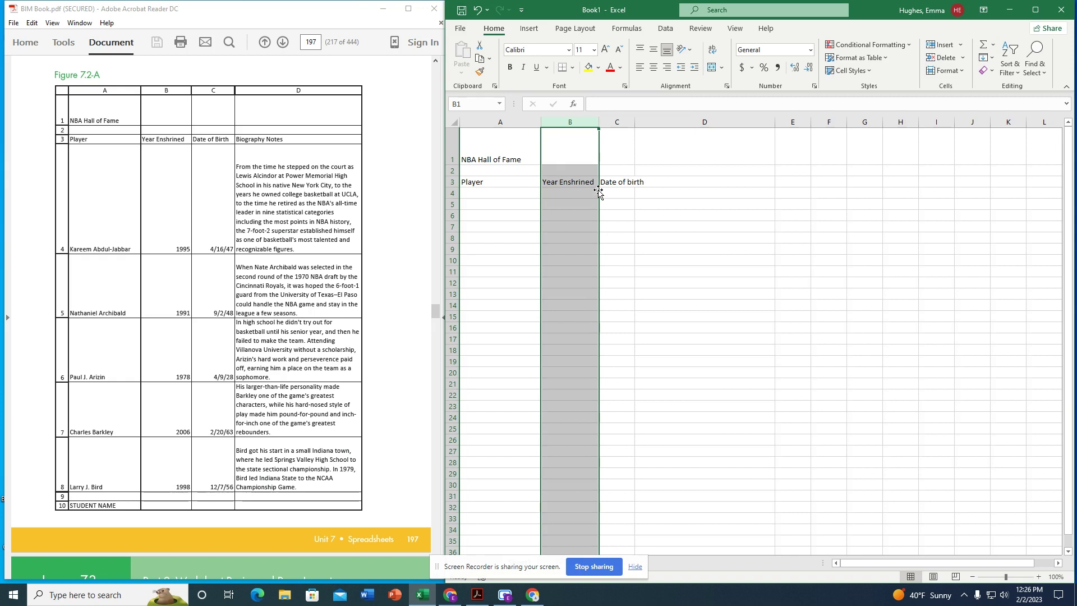
left_click(625, 178)
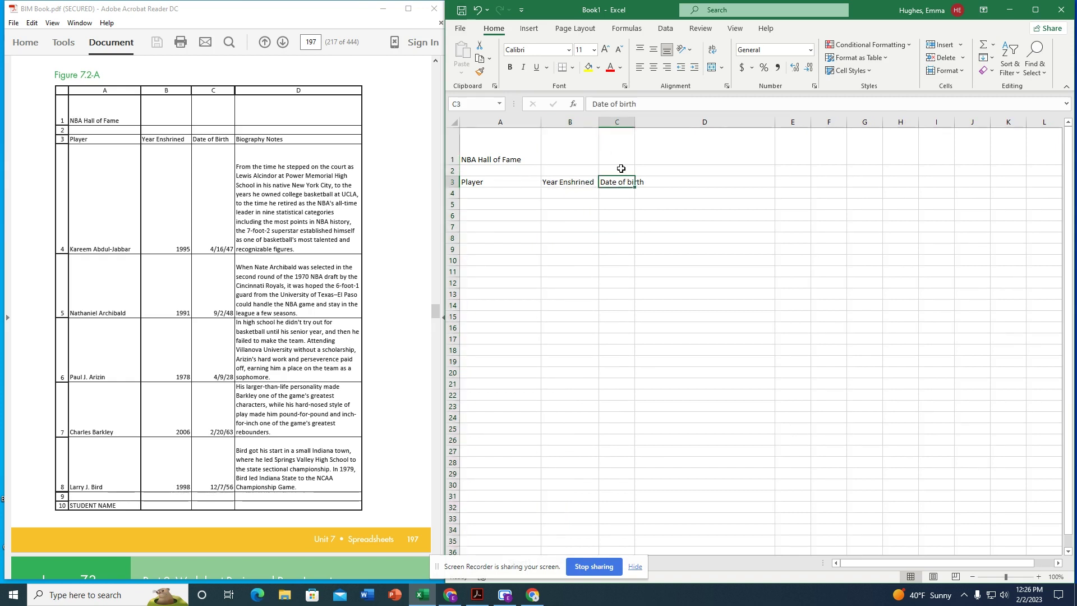
left_click(614, 124)
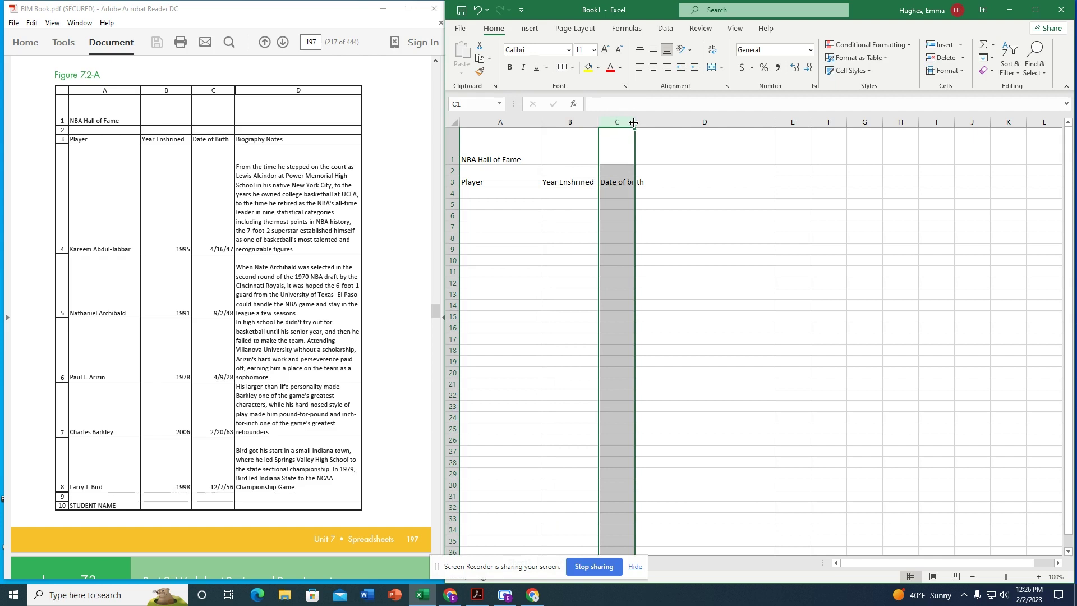
left_click_drag(634, 123, 651, 121)
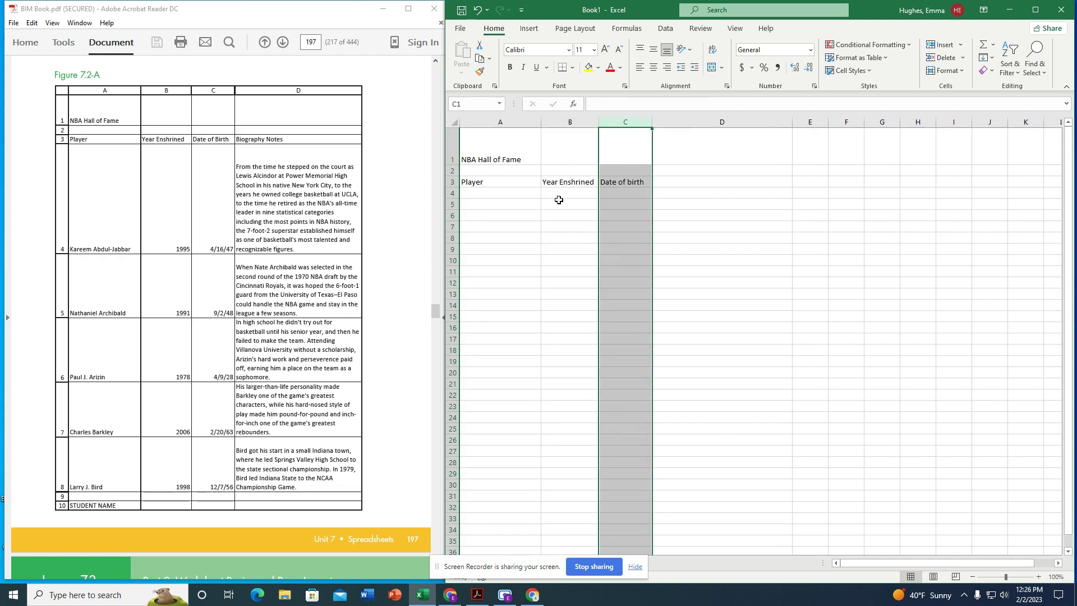
left_click(603, 214)
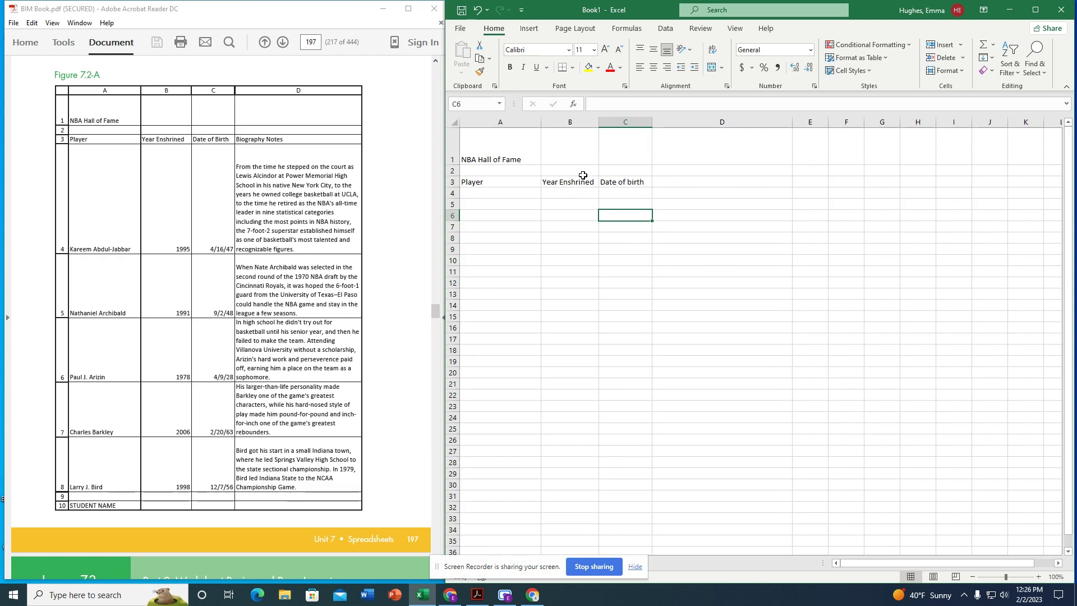
Enter the heading 'Biography Notes' in D3.
left_click(693, 183)
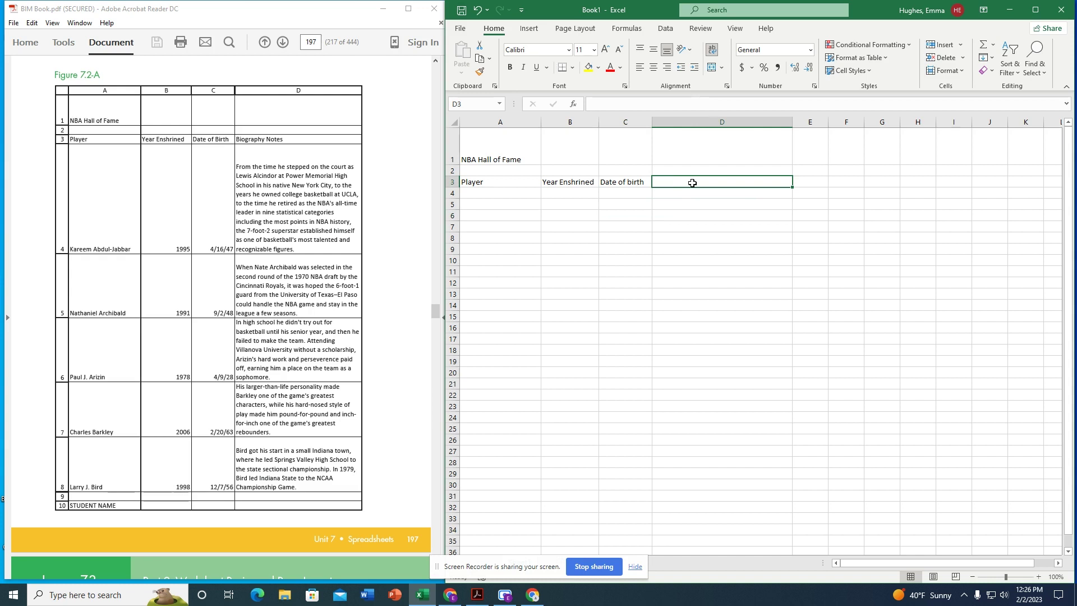
type("B")
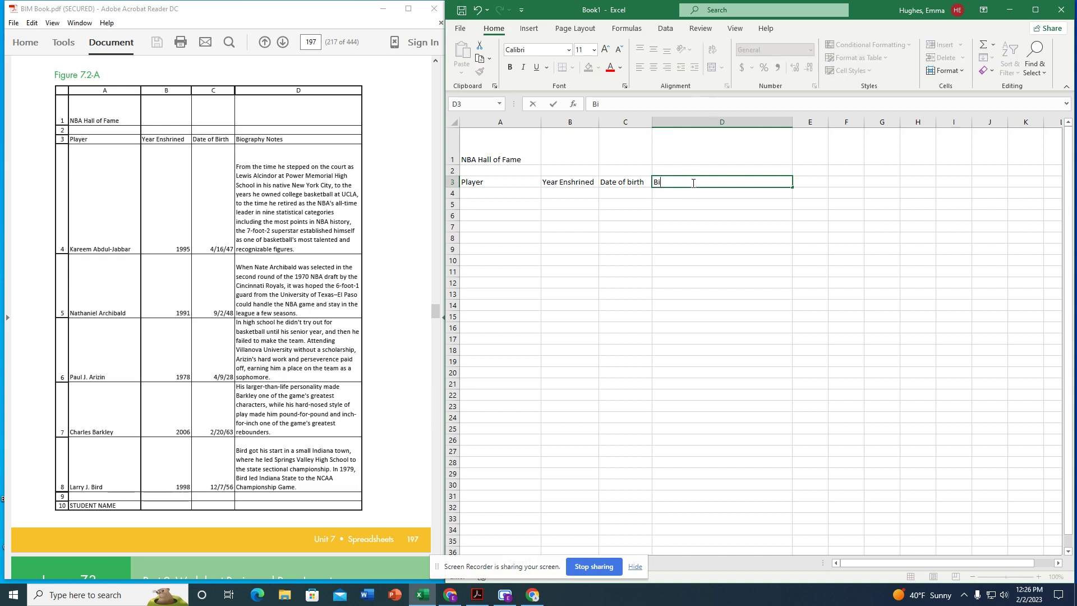
type("iography Notes")
key("Return")
Fill row 4 with Kareem Abdul-Jabbar, 1995 and the birth date 4/16/1947.
key("Left")
key("Left")
key("Left")
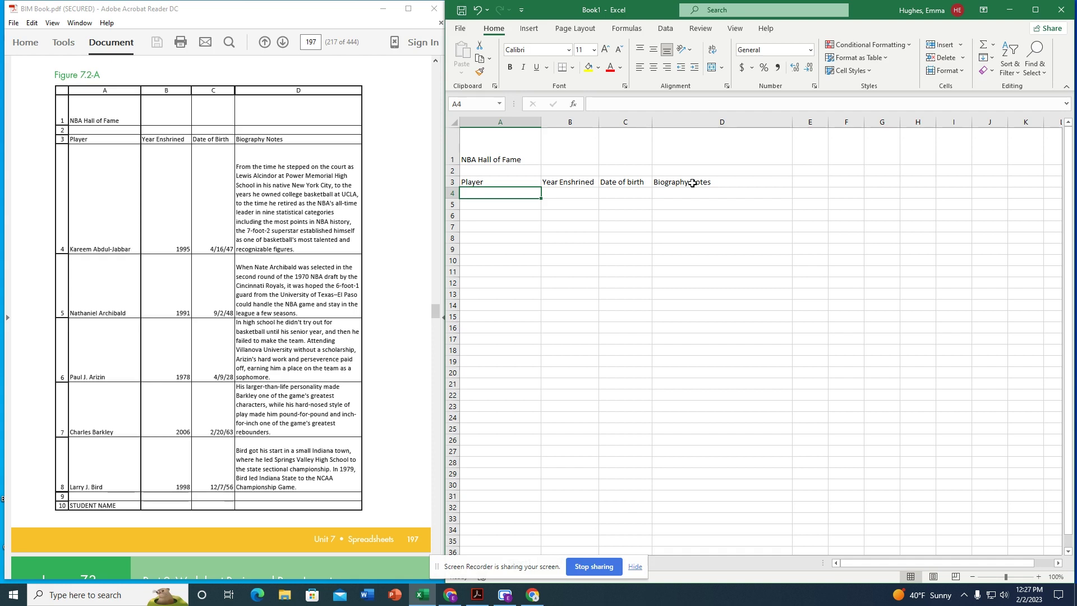
type("Kare")
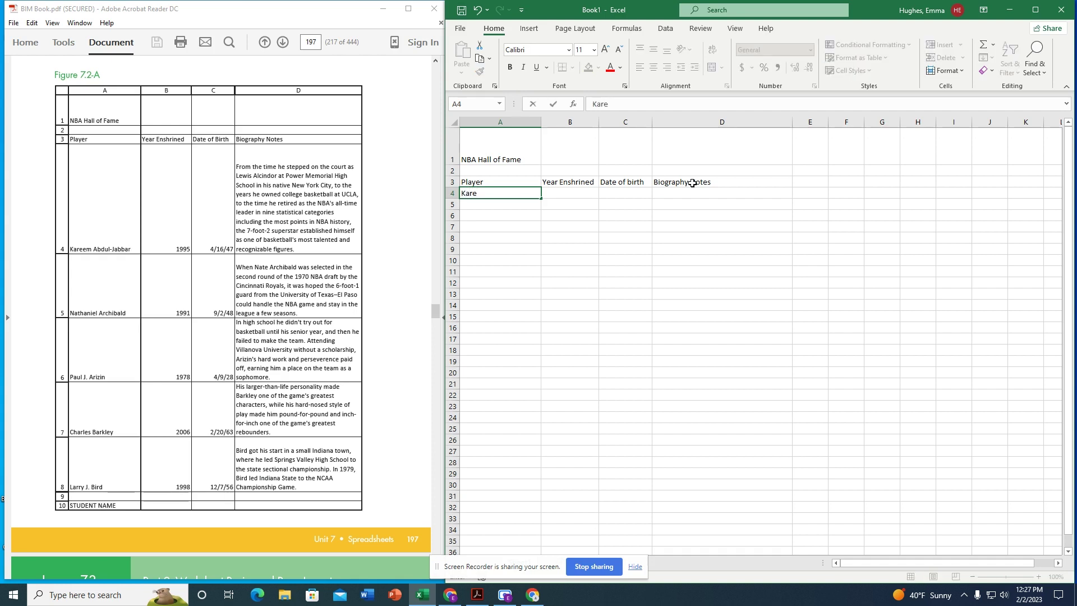
type("em Abdul-Jabbar")
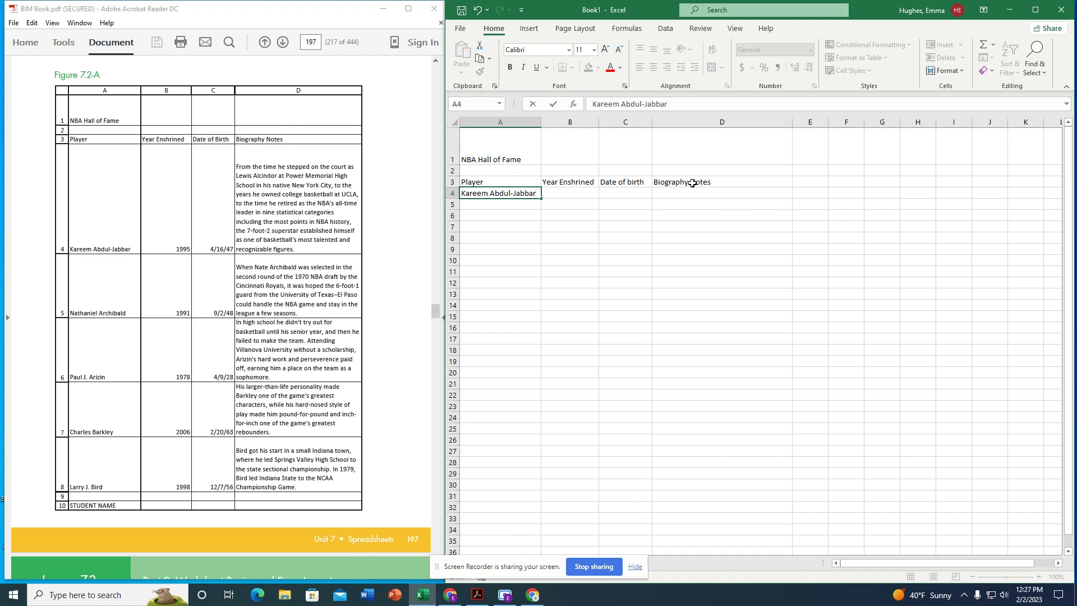
key("Tab")
type("1995")
key("Tab")
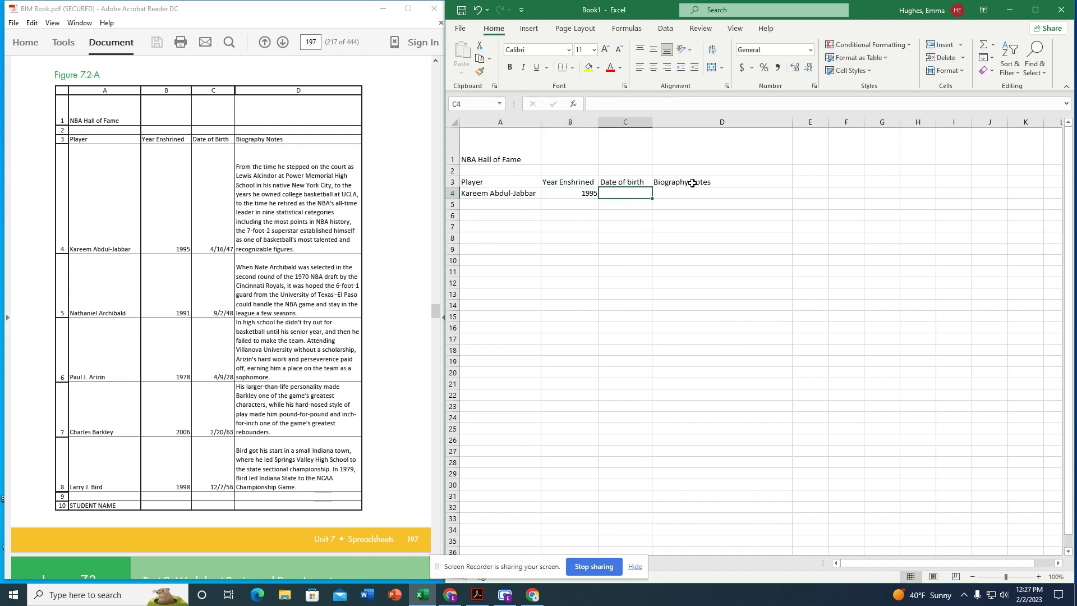
type("4/1")
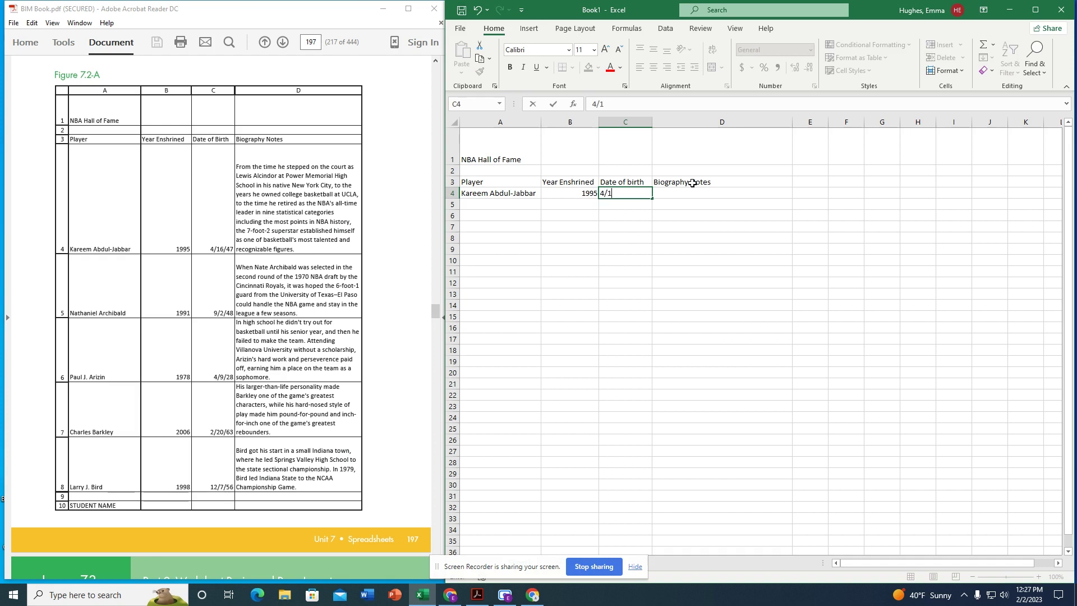
type("6/1947")
key("Return")
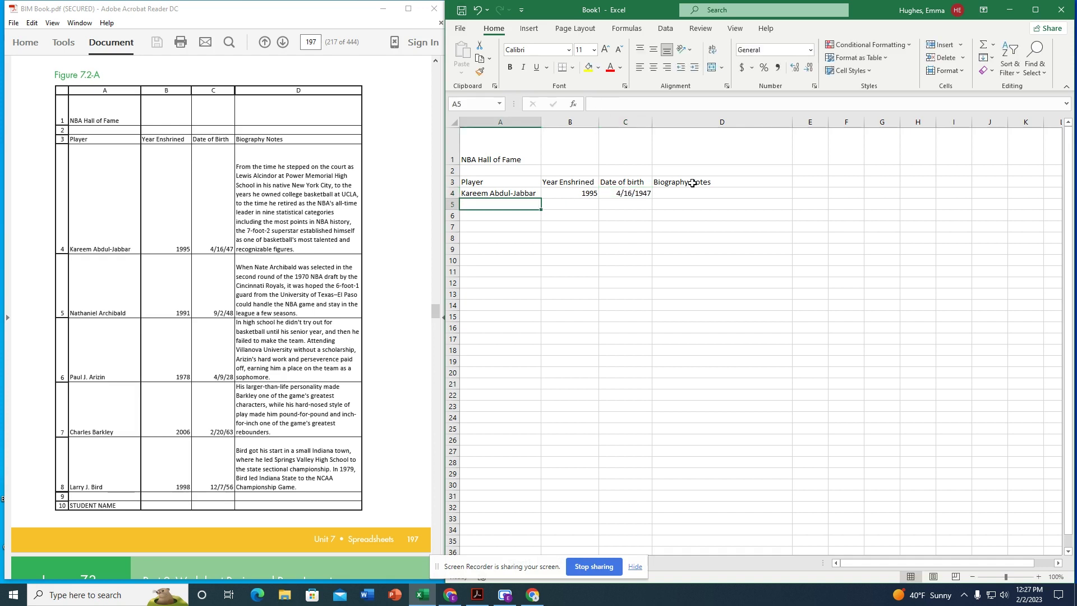
left_click(667, 195)
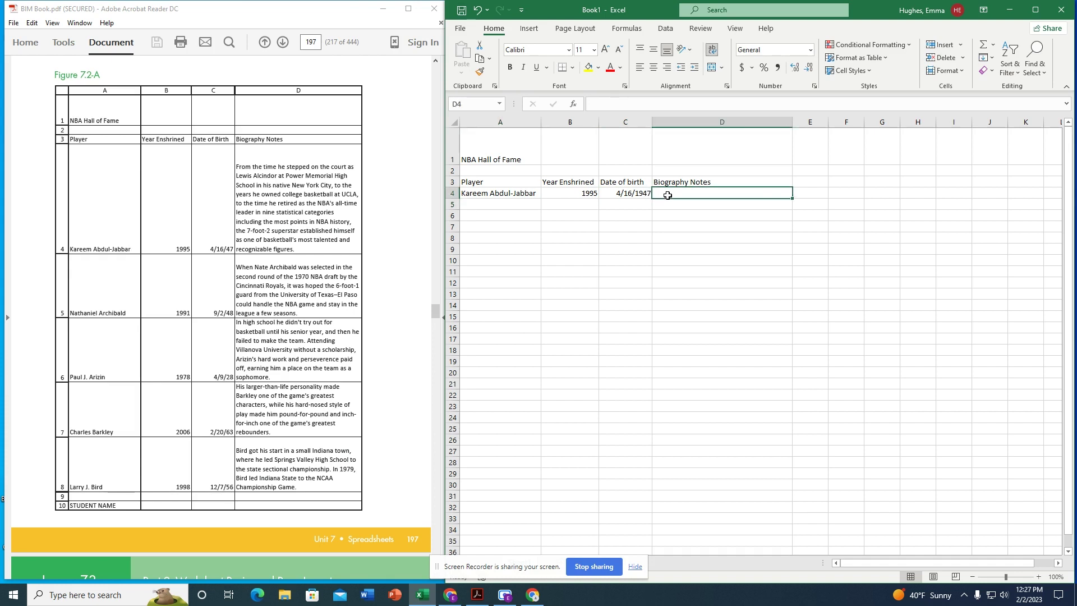
left_click(632, 194)
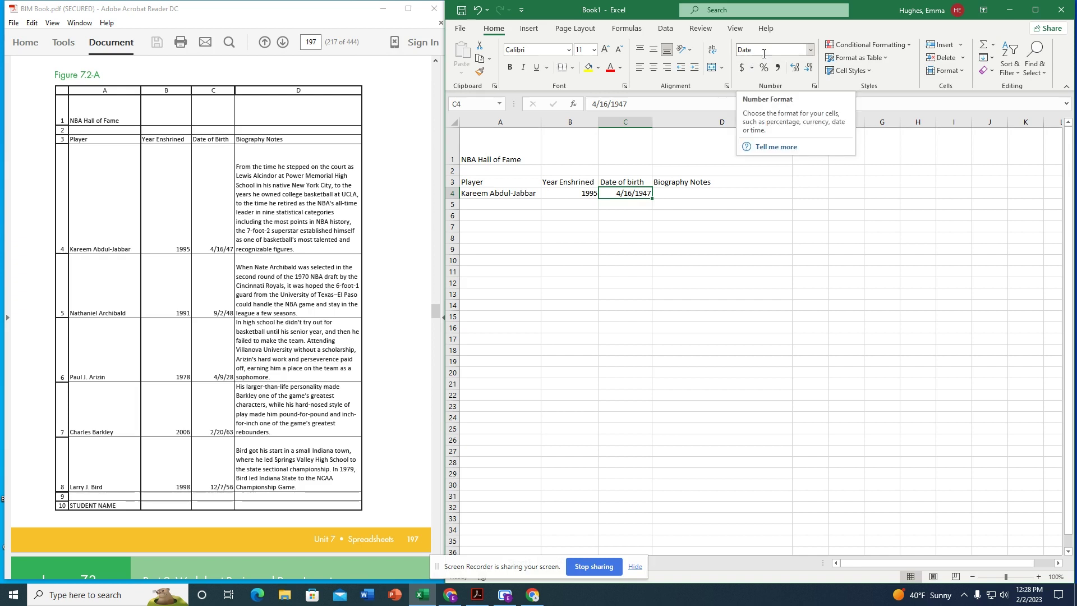
Confirm C4 uses the Date format, then begin typing the first biography in D4.
left_click(811, 50)
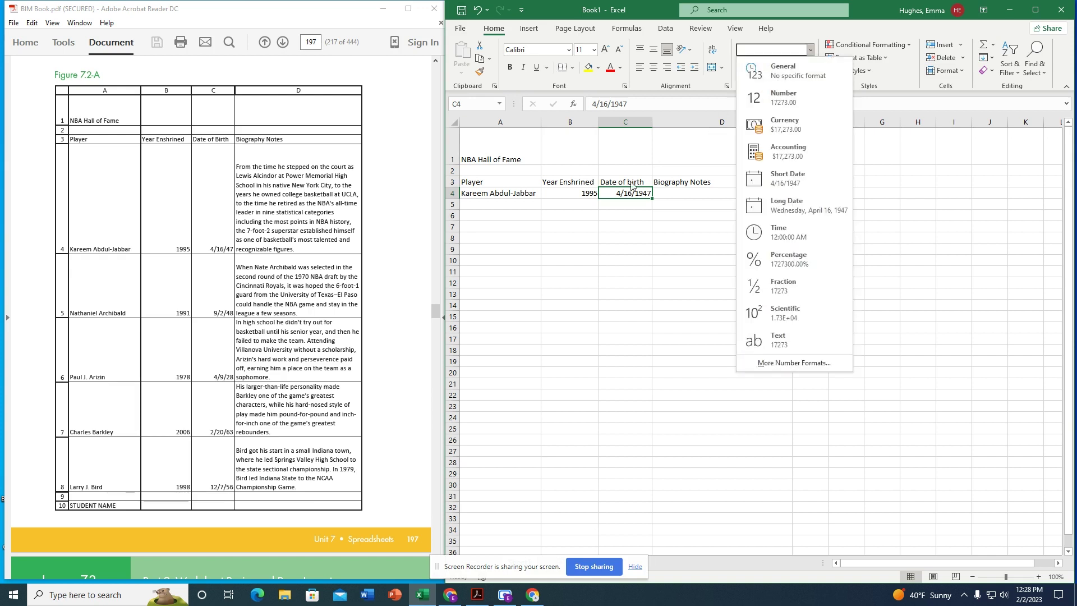
left_click(689, 194)
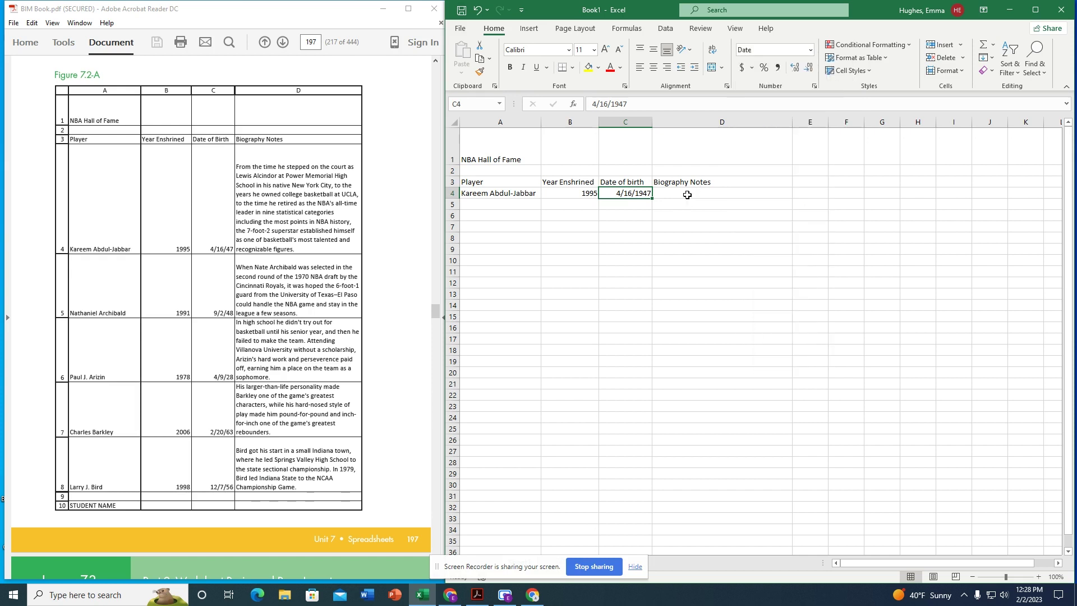
left_click(688, 195)
type("Fr")
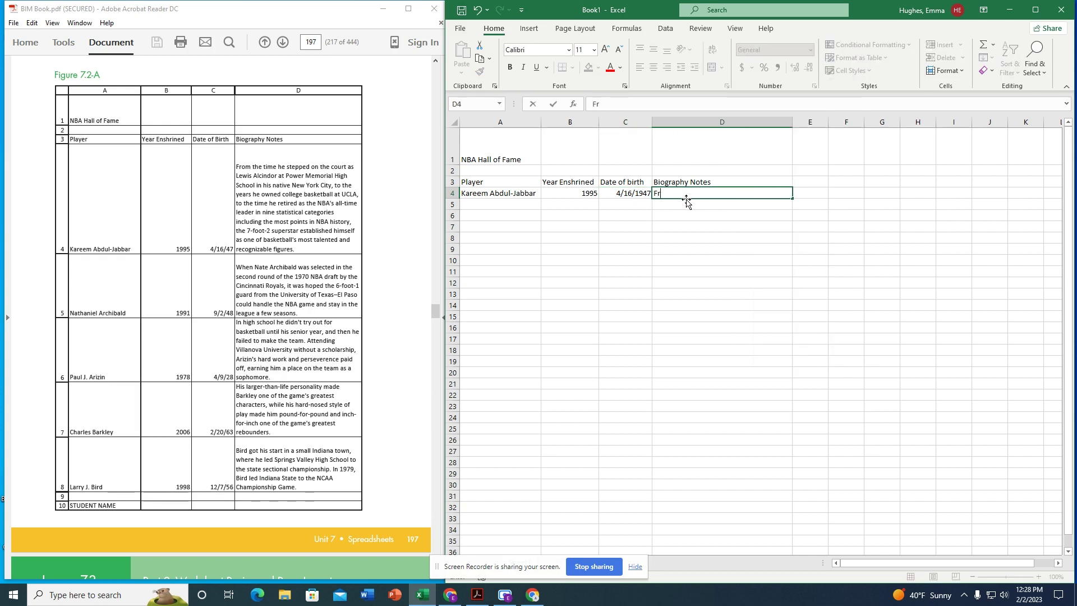
type("om the time he stepped on the court")
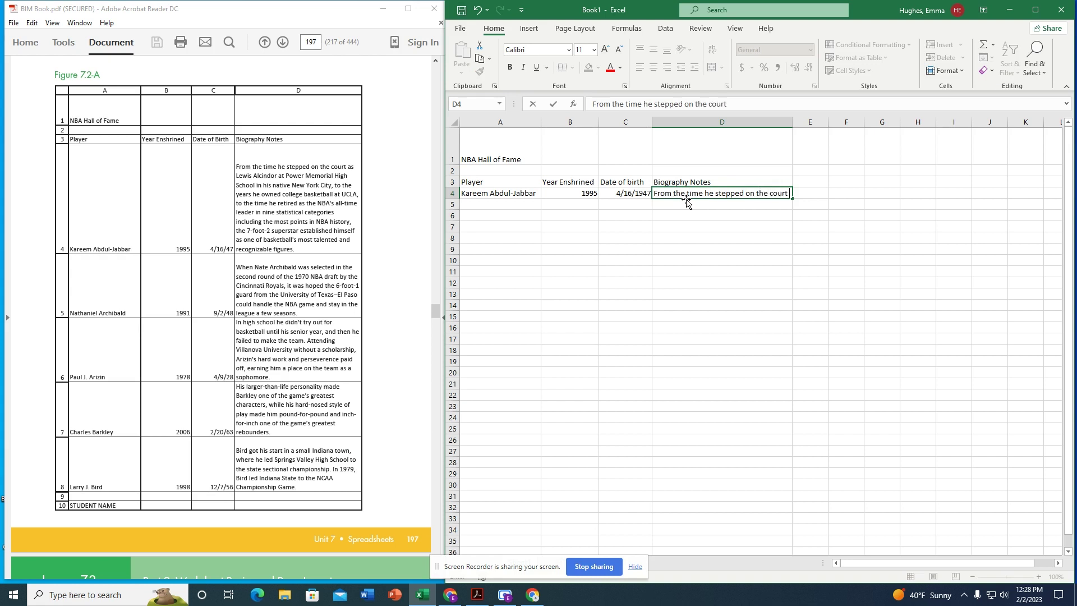
type(" as Le")
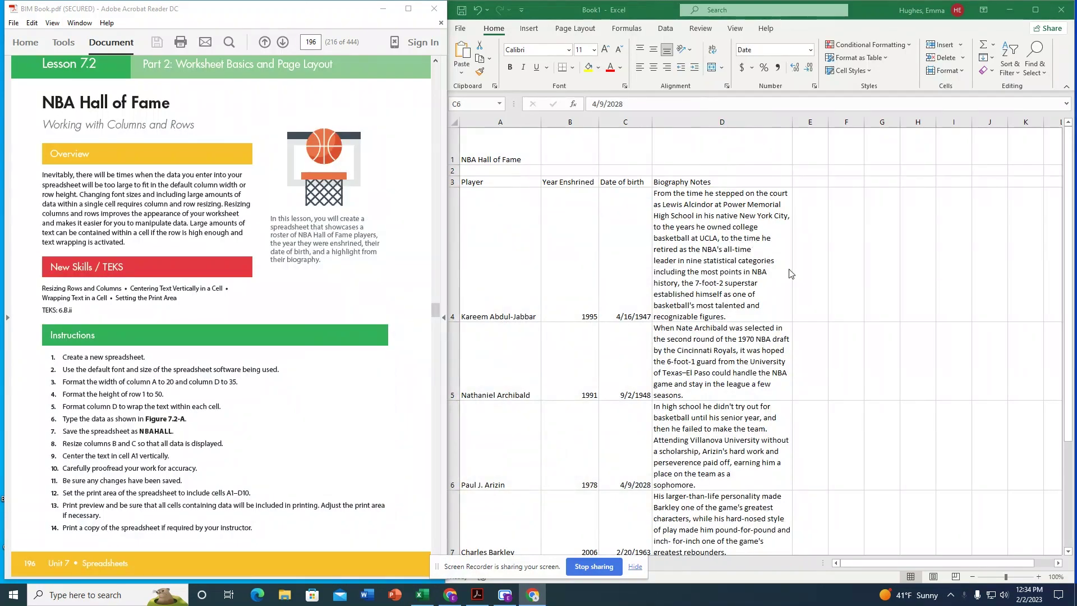
scroll(688, 331, "down", 2)
scroll(688, 325, "up", 2)
scroll(689, 319, "down", 2)
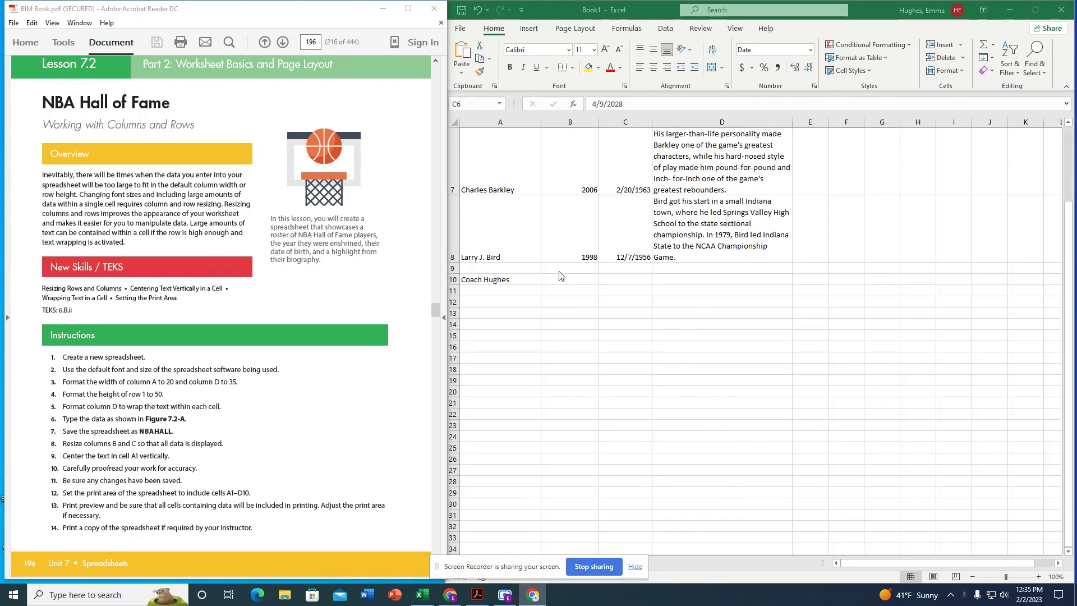
scroll(605, 320, "up", 1)
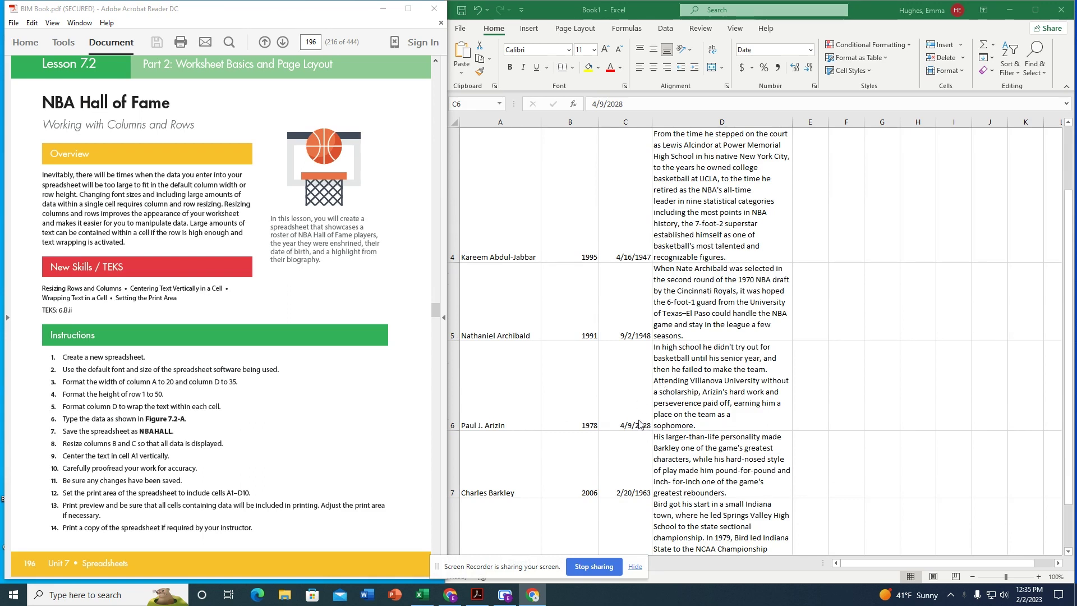
scroll(648, 378, "up", 2)
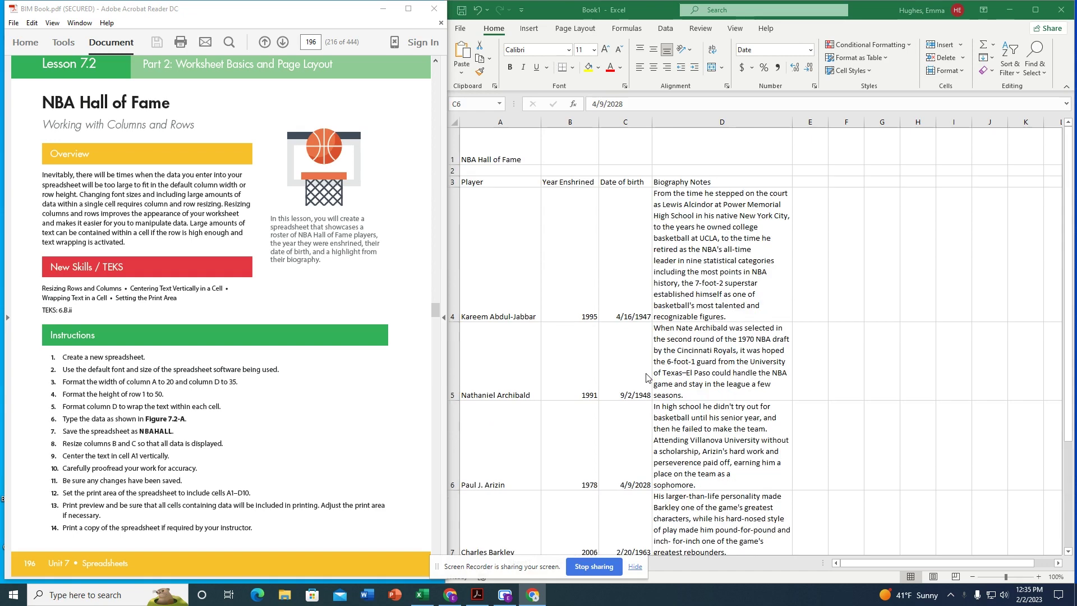
scroll(624, 351, "down", 2)
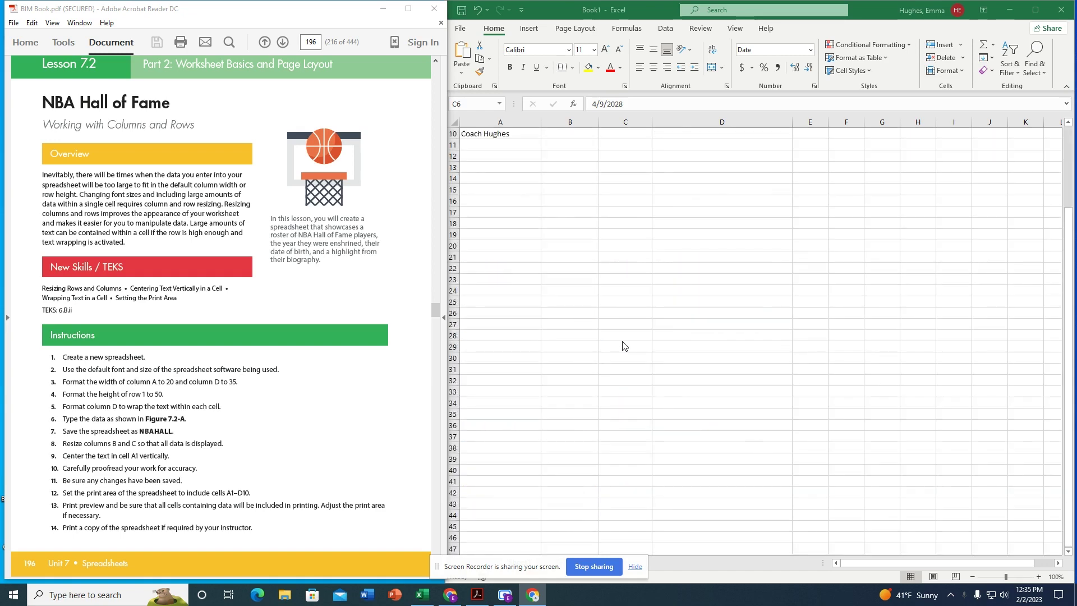
Select the birth dates in C4:C7 and bring up the Number Format list.
left_click(630, 378)
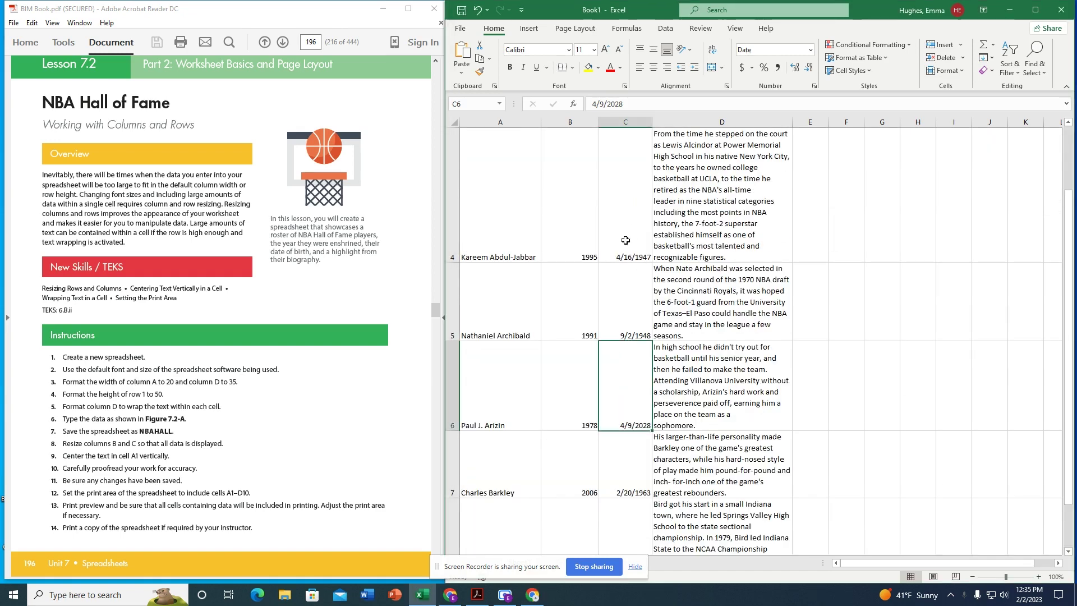
left_click_drag(628, 234, 624, 488)
scroll(614, 354, "up", 2)
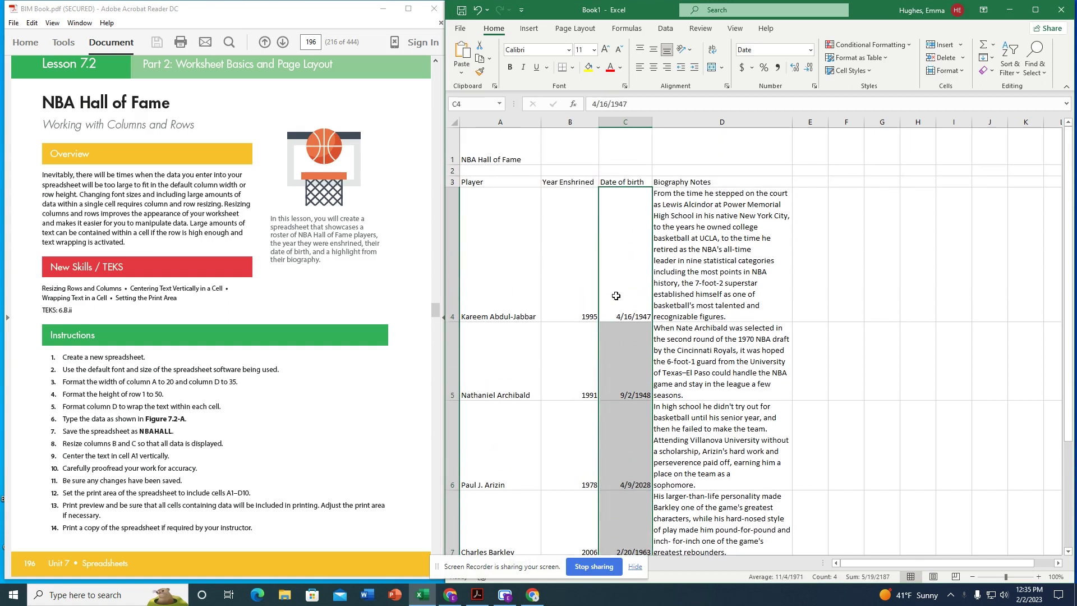
scroll(622, 259, "down", 1)
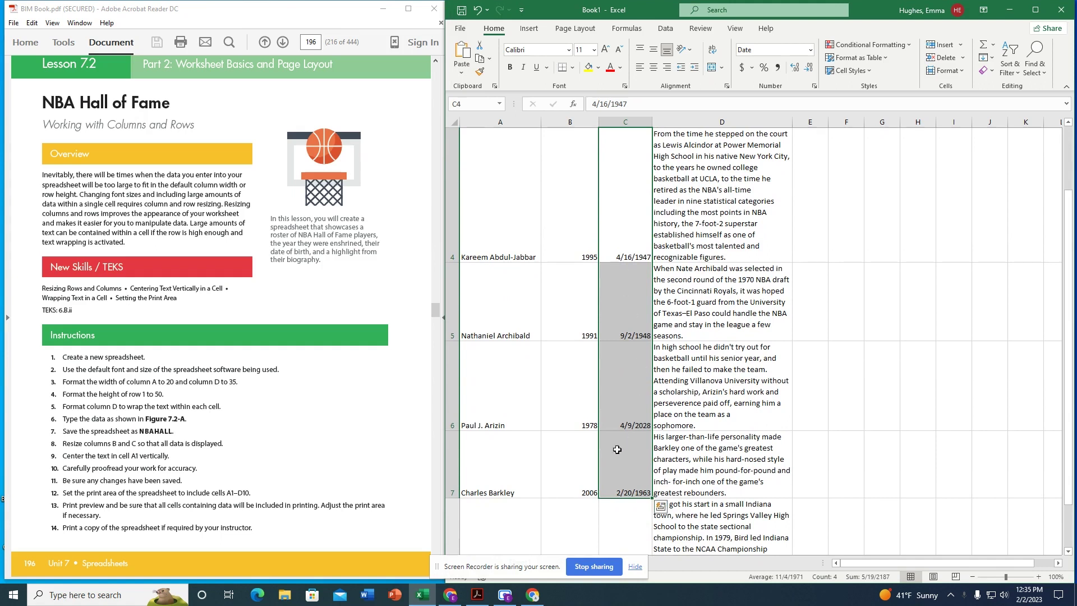
scroll(623, 392, "up", 1)
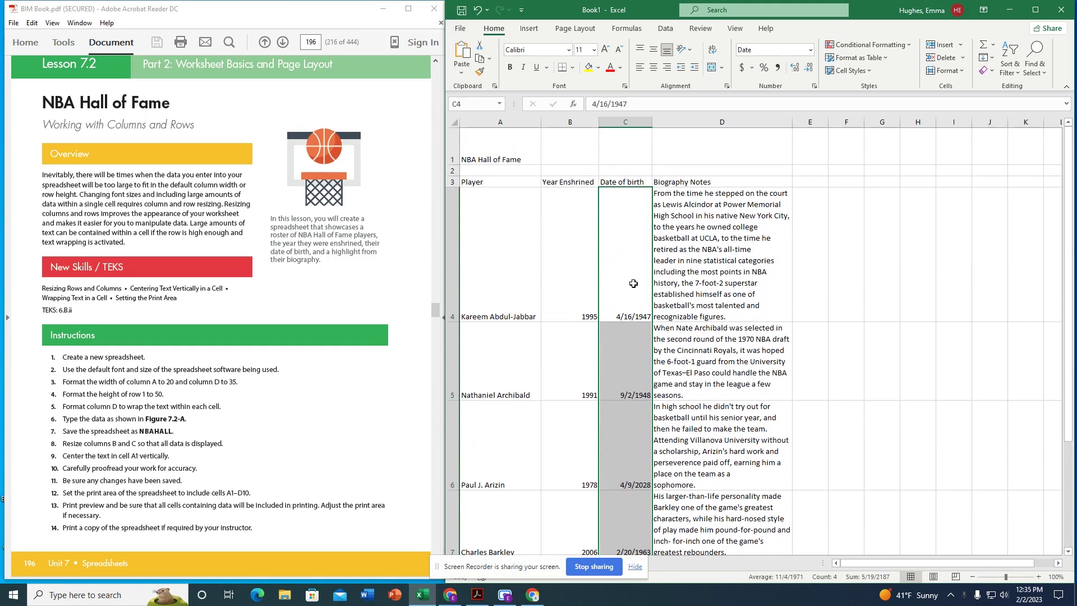
scroll(639, 435, "down", 1)
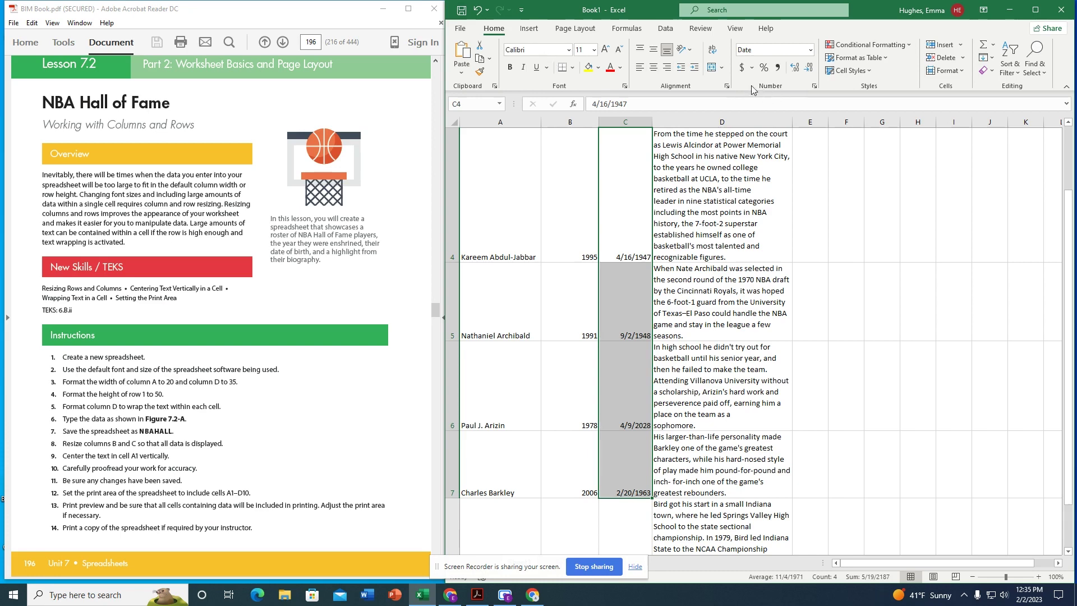
left_click(810, 51)
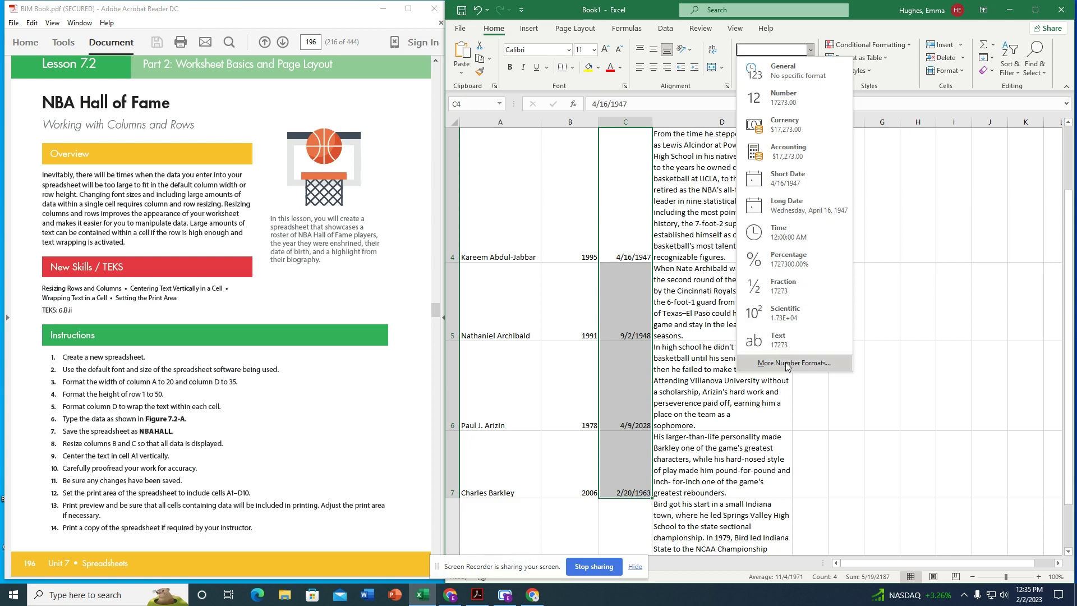
Apply the 3/14/12 short date type to the birth dates through More Number Formats.
left_click(840, 366)
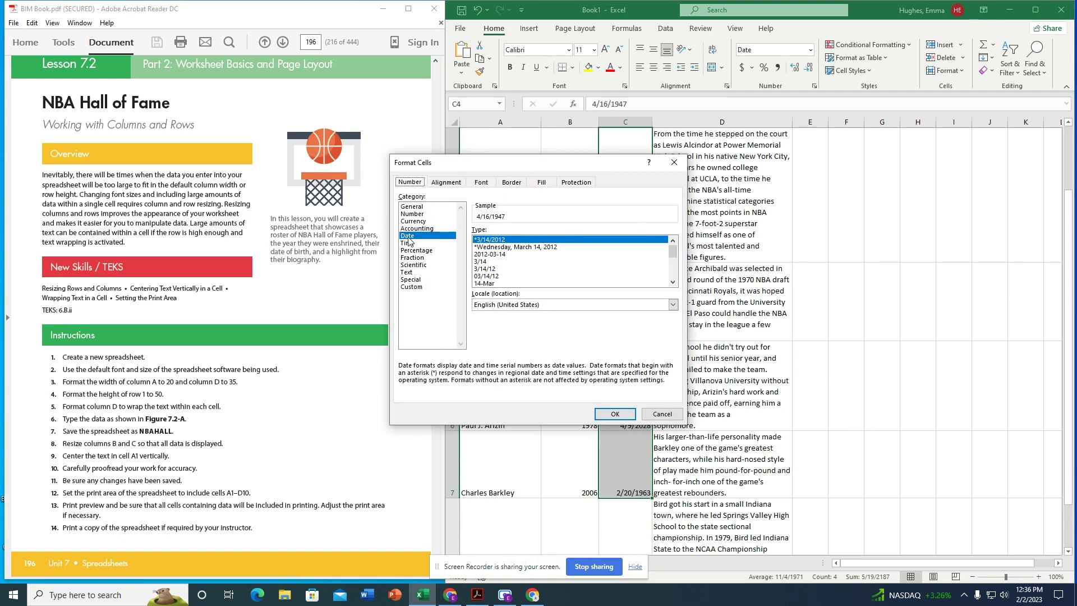
left_click(482, 270)
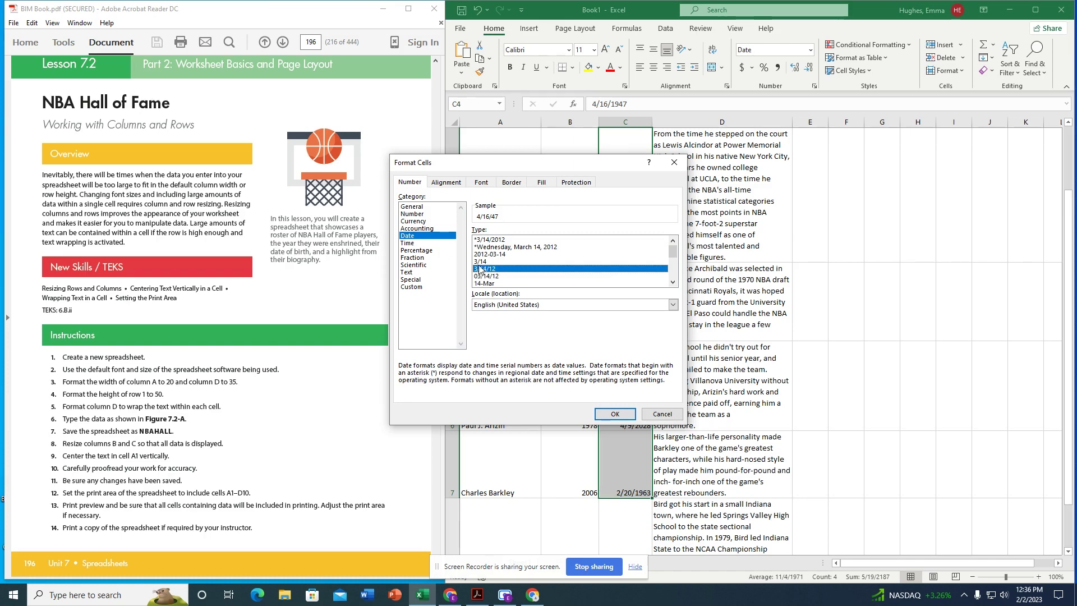
left_click(624, 414)
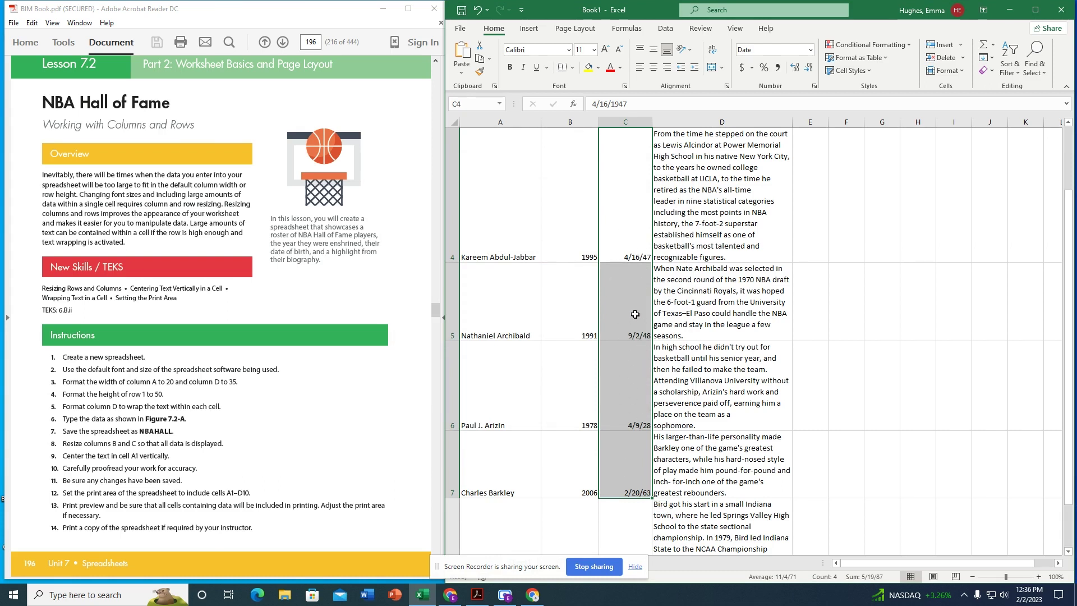
left_click(629, 400)
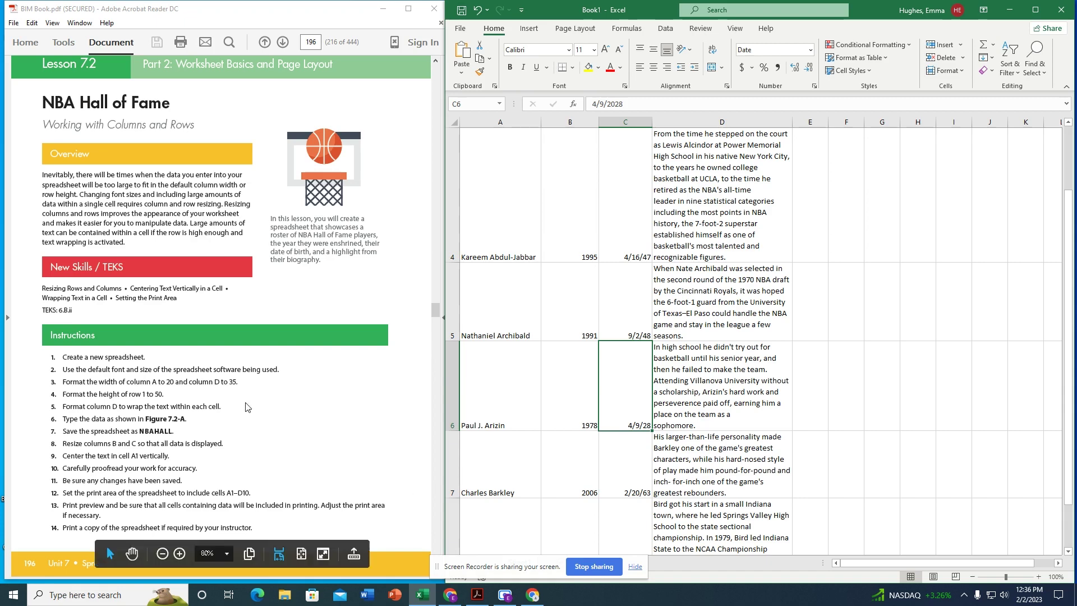
scroll(532, 424, "down", 3)
scroll(533, 424, "up", 6)
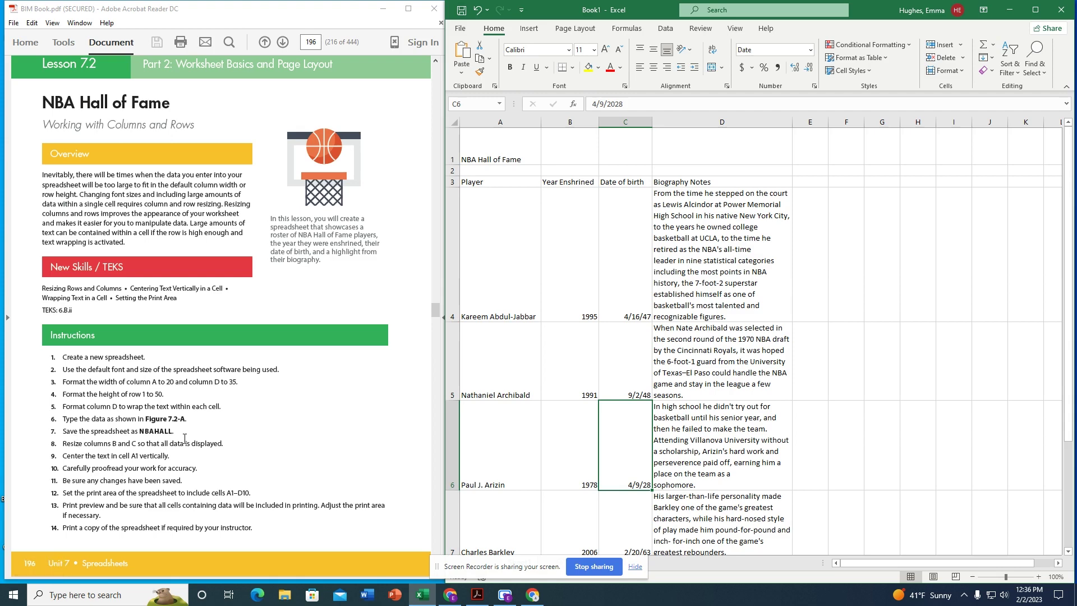
Save the workbook as NBAHALL in the H:\Excel folder using Save As.
left_click(459, 28)
left_click(470, 177)
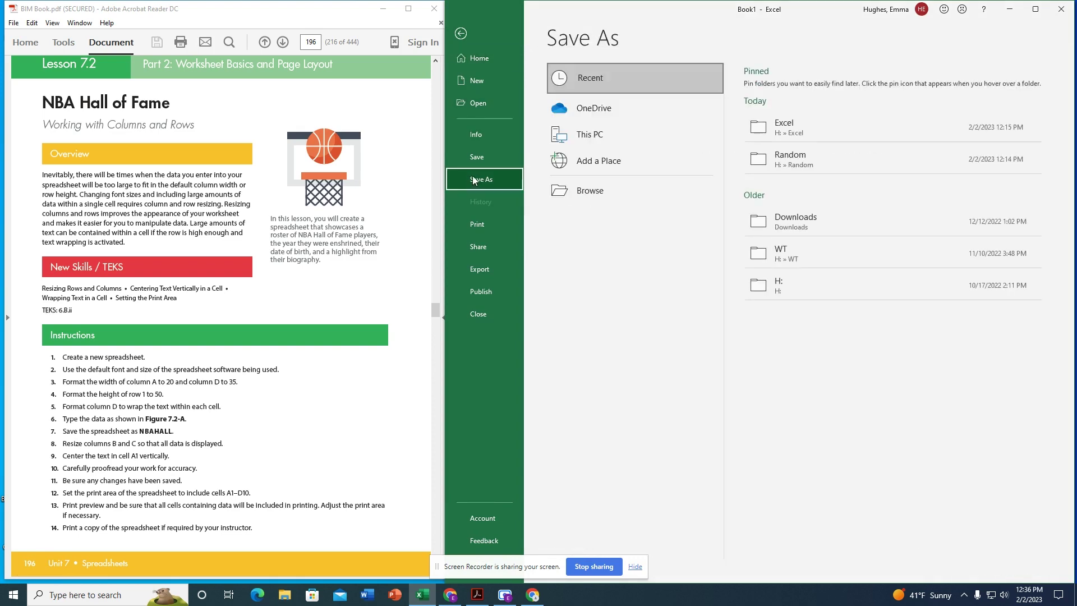
left_click(692, 192)
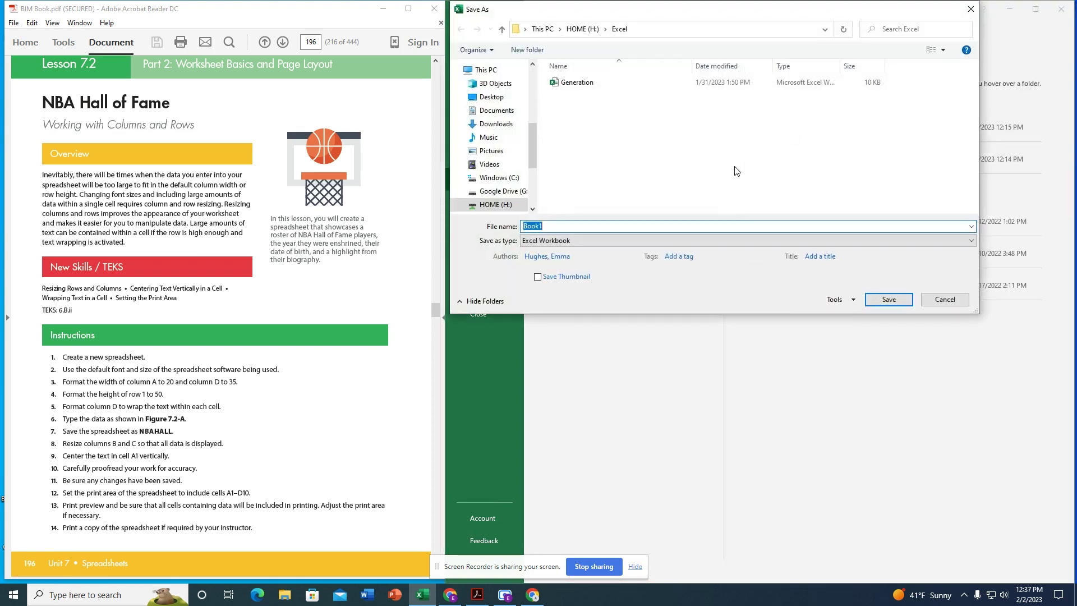
type("NBAHALL")
key("Return")
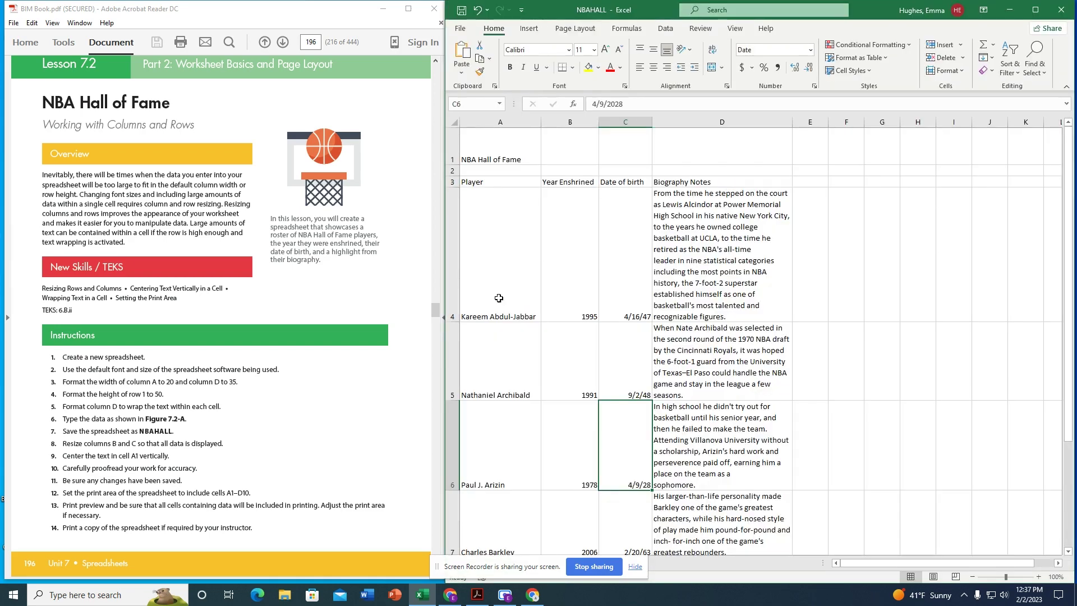
scroll(126, 455, "down", 1)
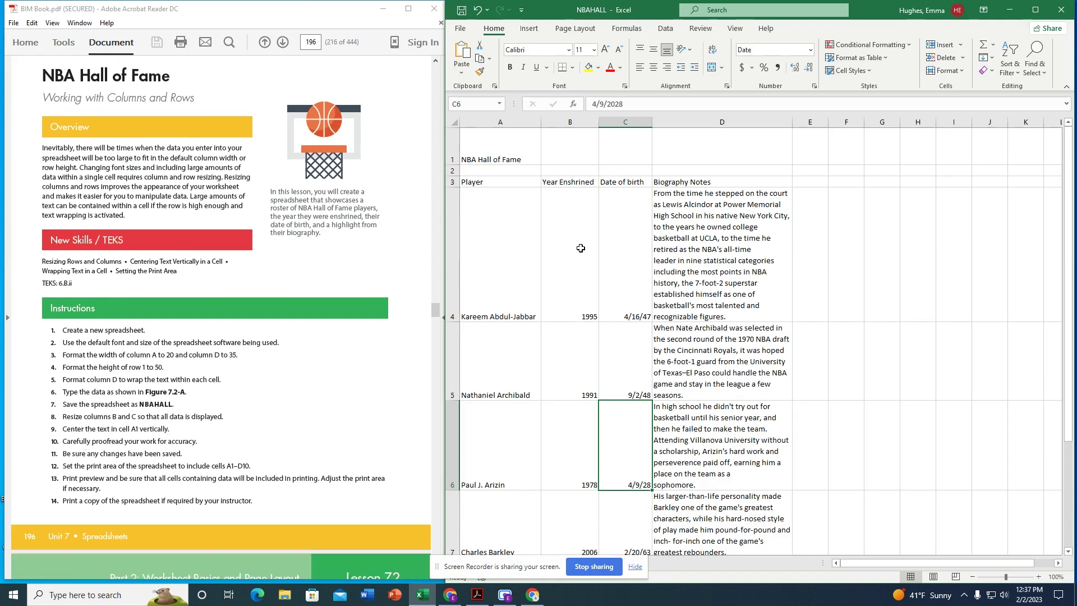
Try A1's alignment options, leaving the title left-aligned and middle-aligned vertically.
left_click(514, 156)
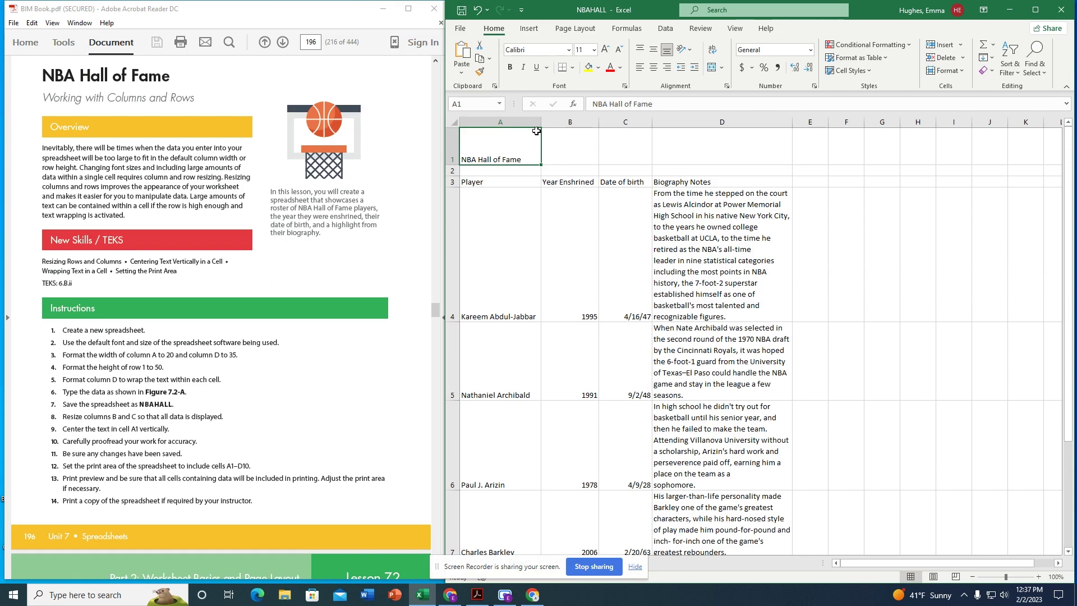
left_click(653, 68)
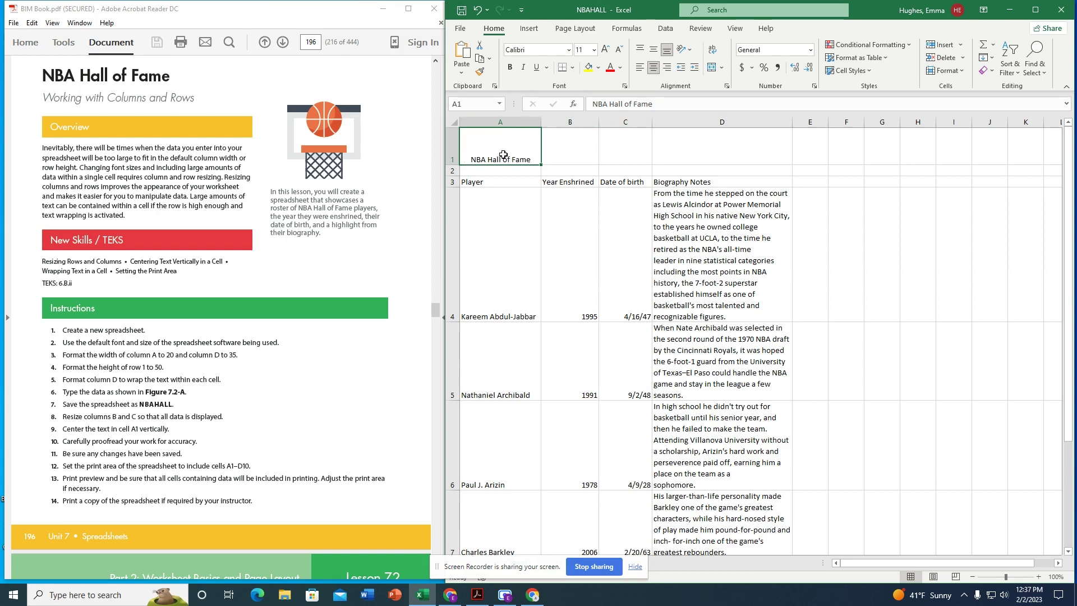
left_click(640, 68)
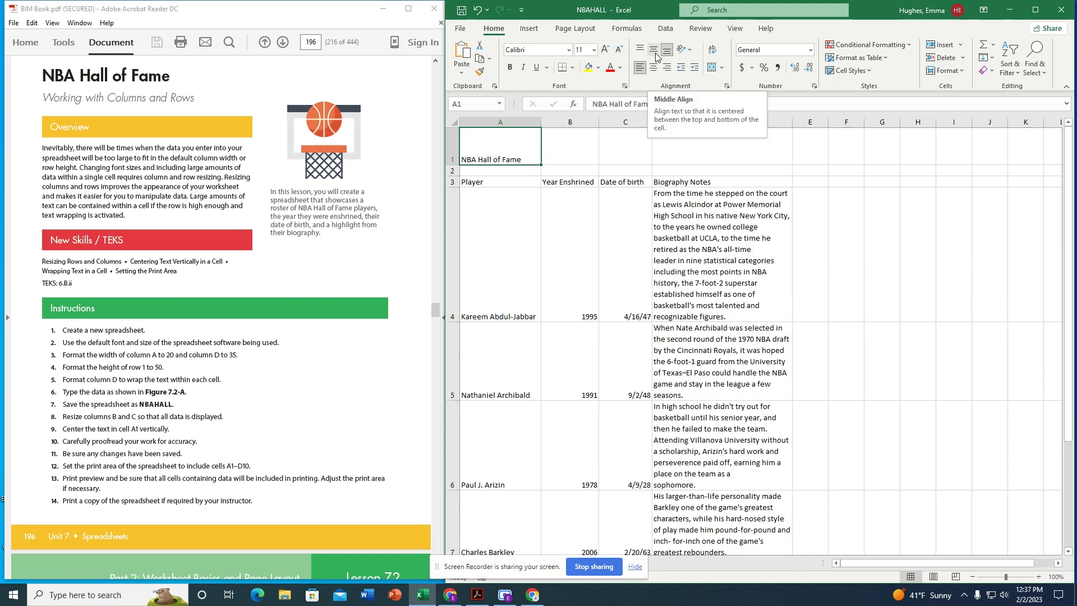
left_click(655, 53)
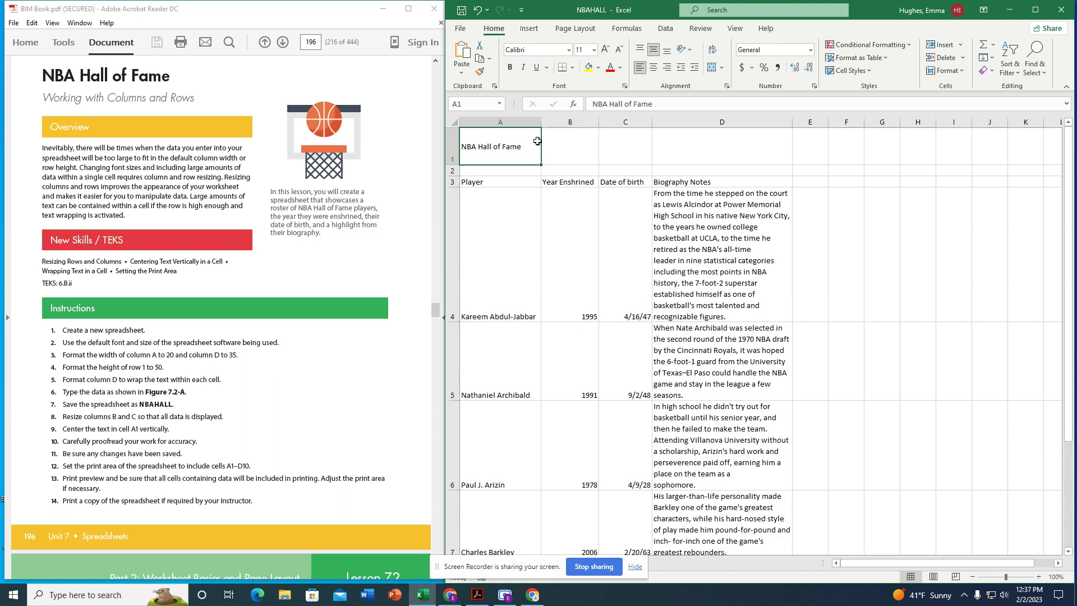
left_click(640, 49)
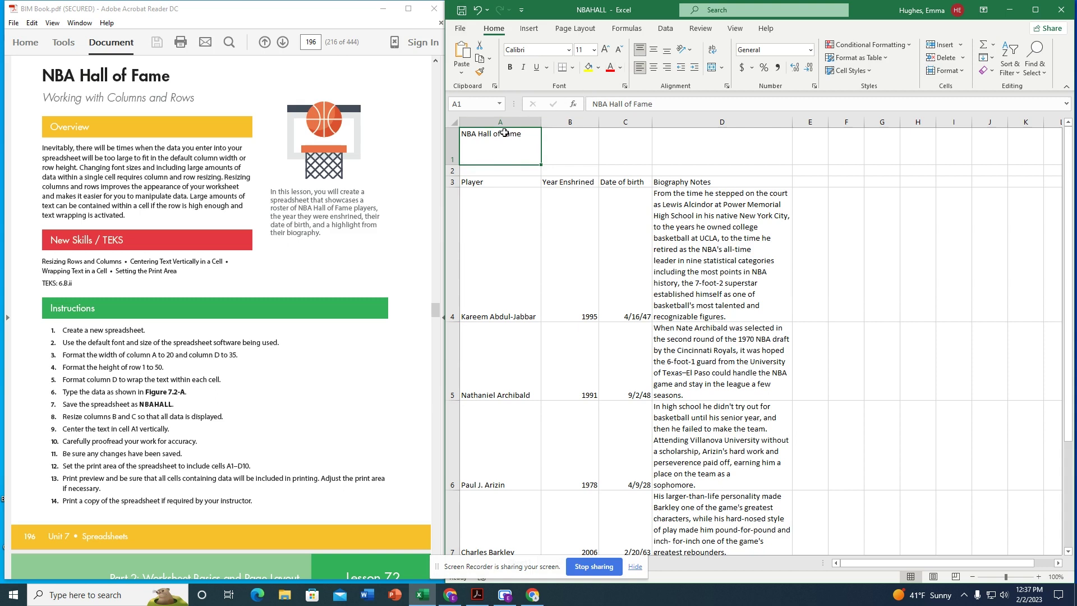
left_click(666, 51)
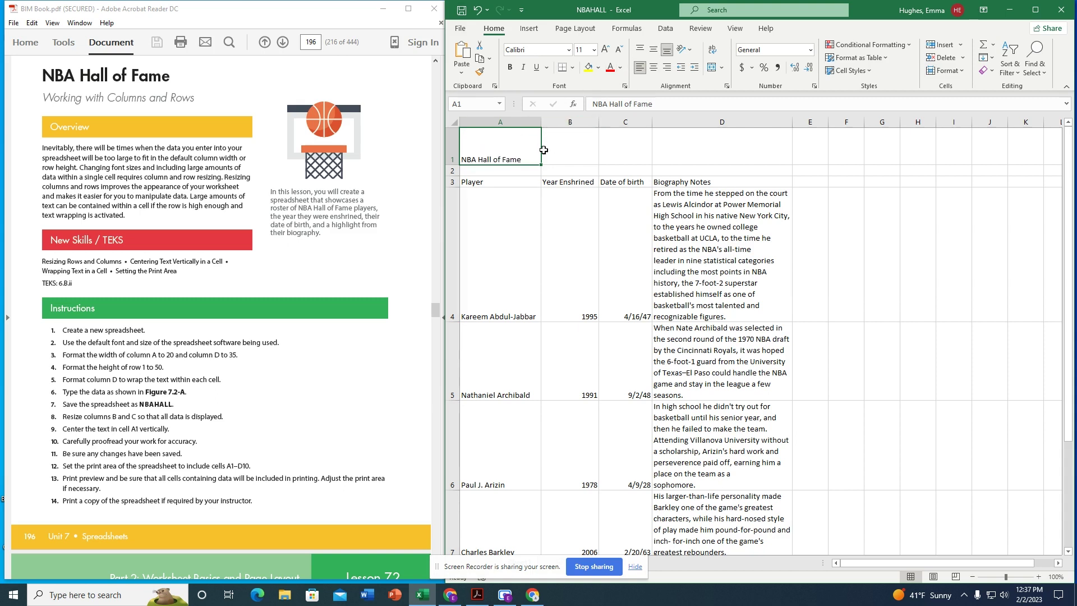
left_click(655, 51)
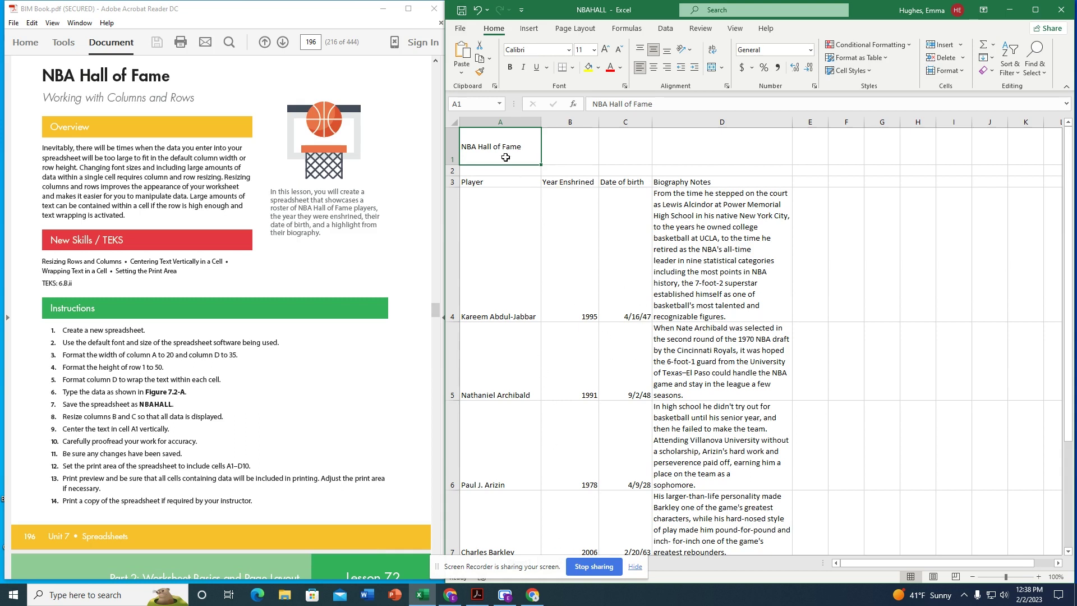
Select the range A1:D10 and go to the File backstage.
left_click_drag(500, 148, 708, 146)
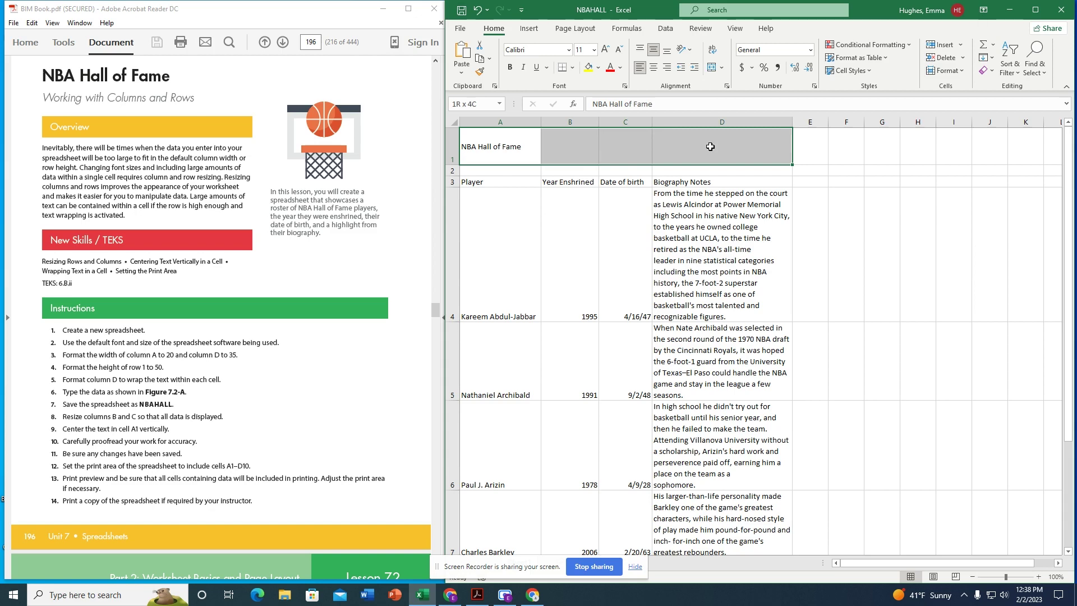
left_click_drag(711, 147, 716, 448)
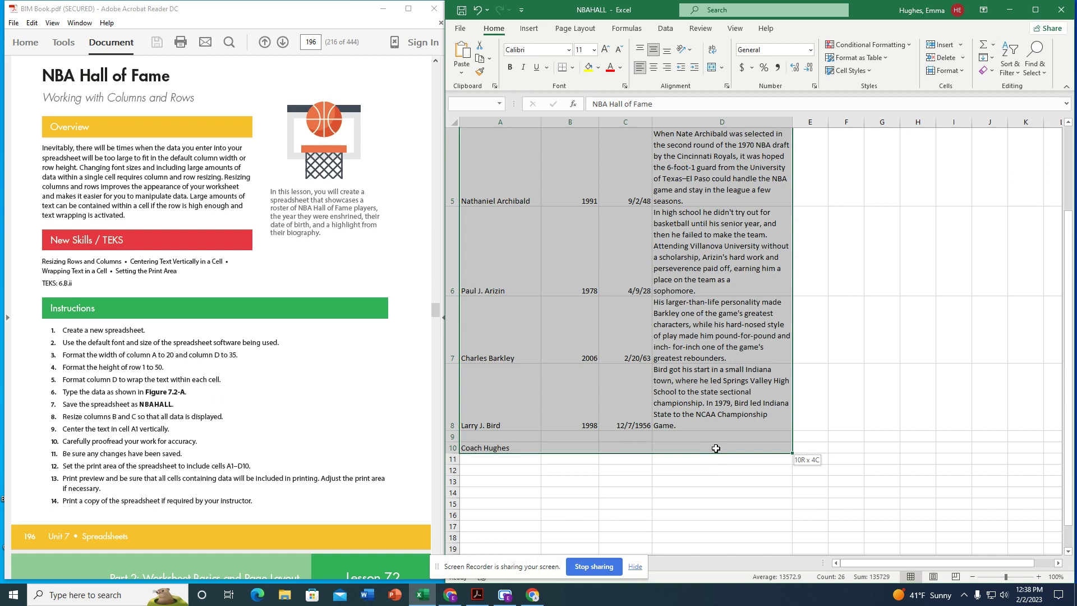
left_click_drag(716, 449, 715, 449)
scroll(618, 271, "up", 2)
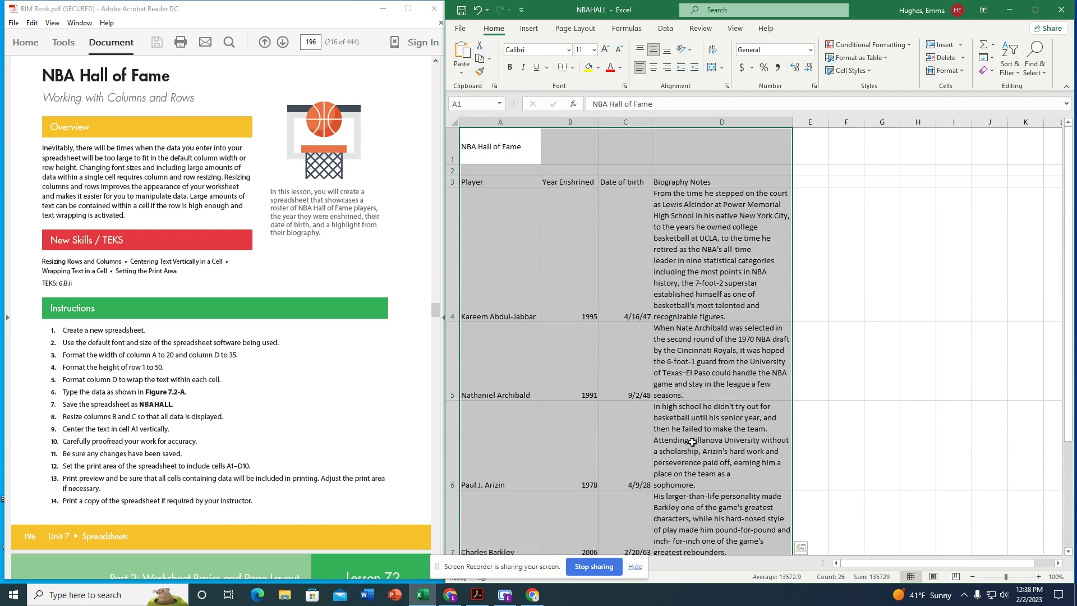
scroll(702, 408, "down", 3)
scroll(703, 408, "up", 2)
scroll(702, 378, "down", 1)
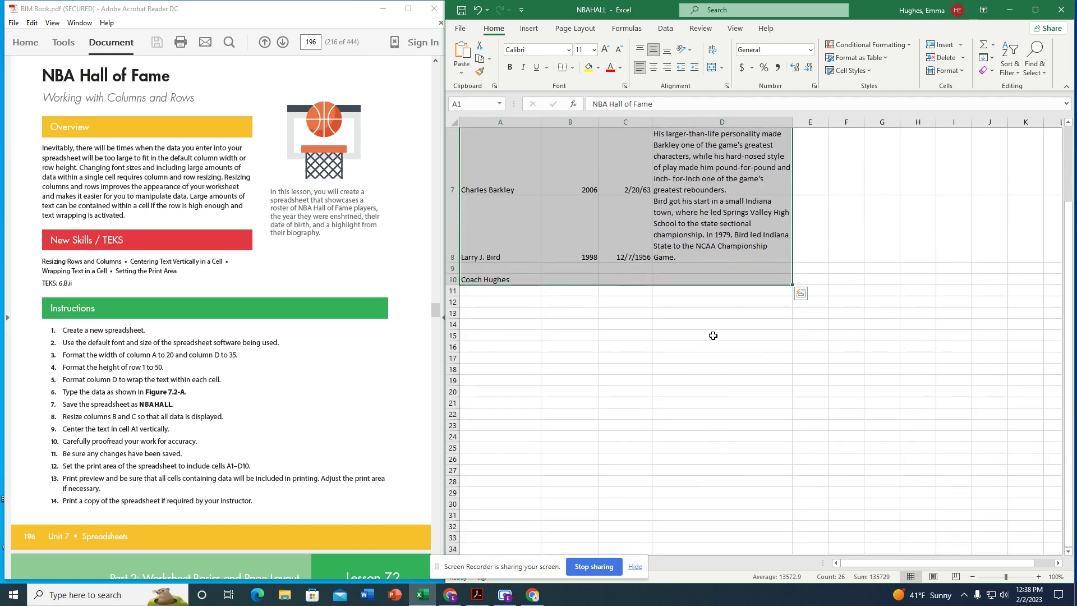
left_click(459, 28)
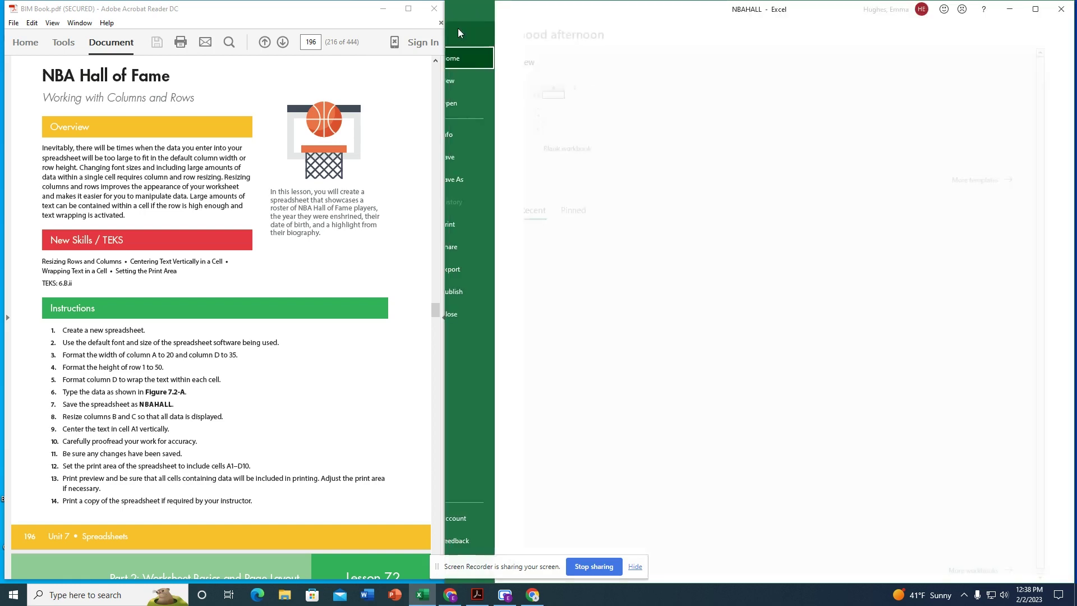
Set printing to Print Selection and preview A1:D10 on one page.
left_click(490, 228)
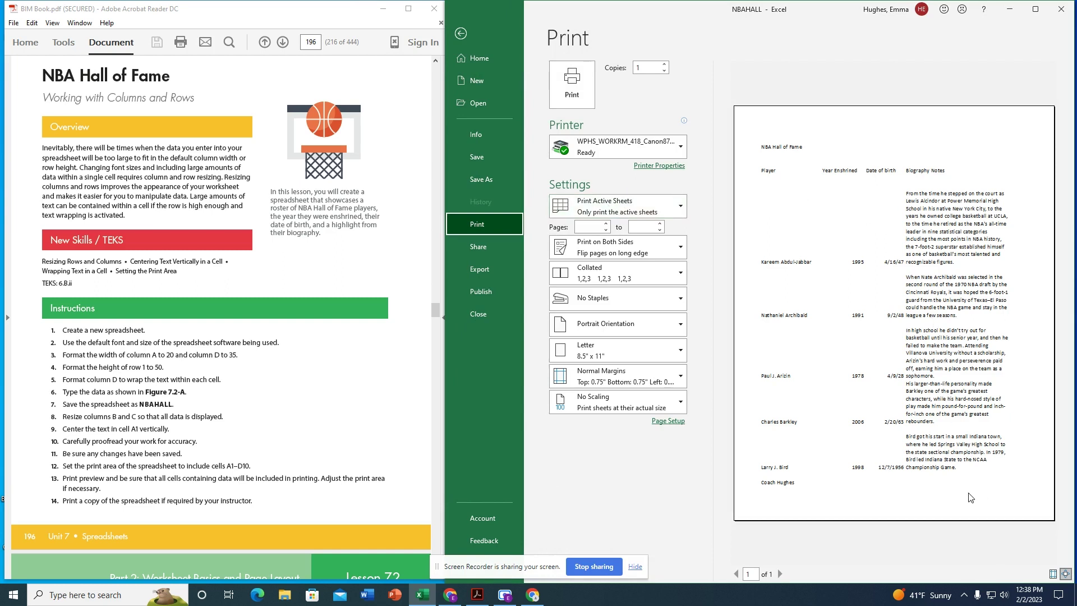
left_click(676, 218)
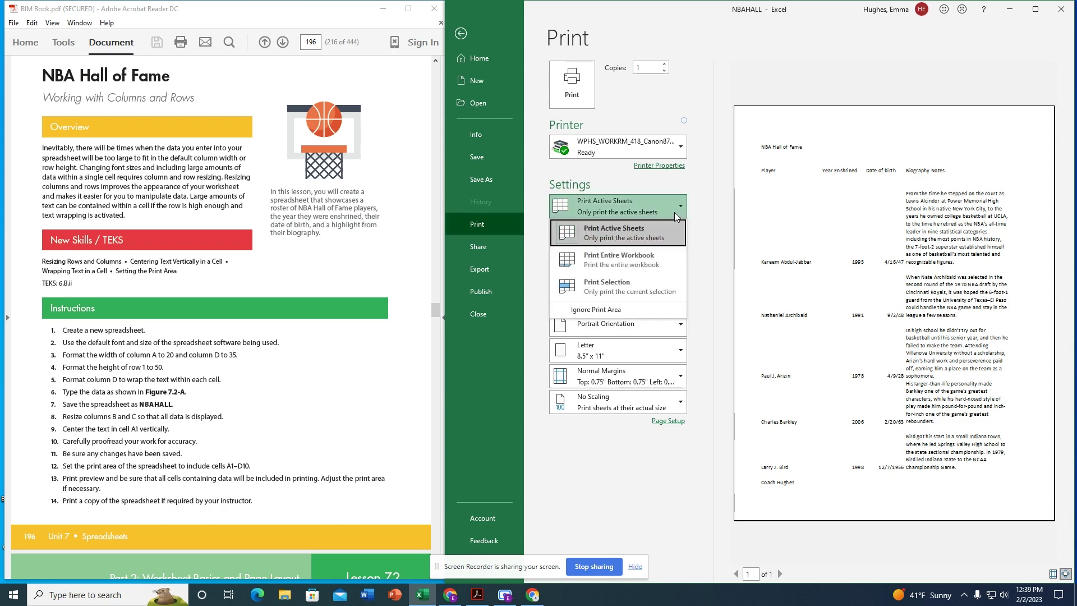
left_click(617, 292)
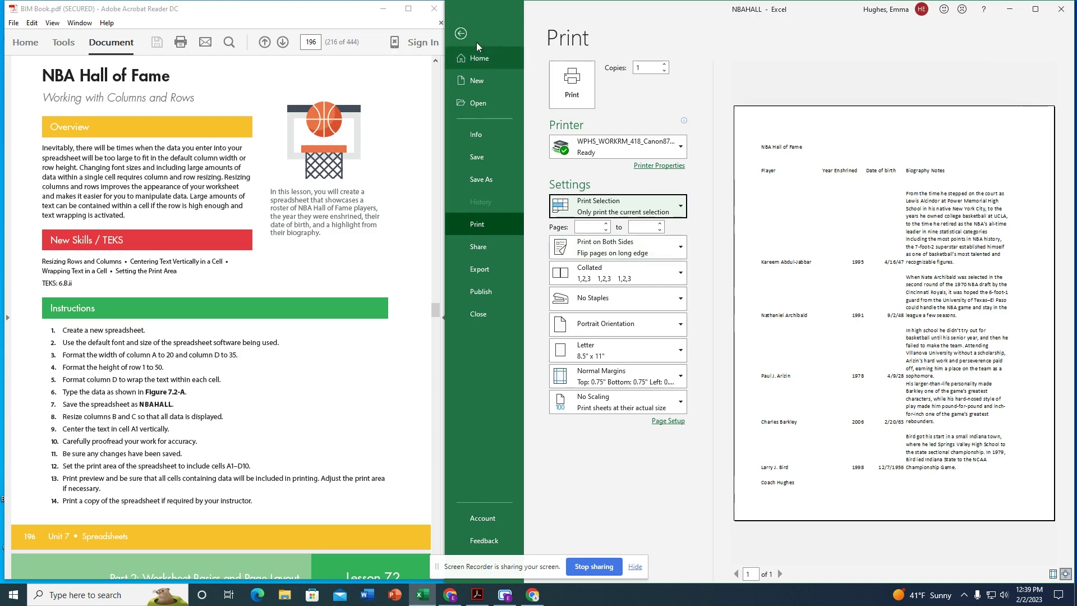
Return to the worksheet and clear the A1:D10 selection.
left_click(461, 33)
left_click(689, 309)
scroll(686, 347, "up", 2)
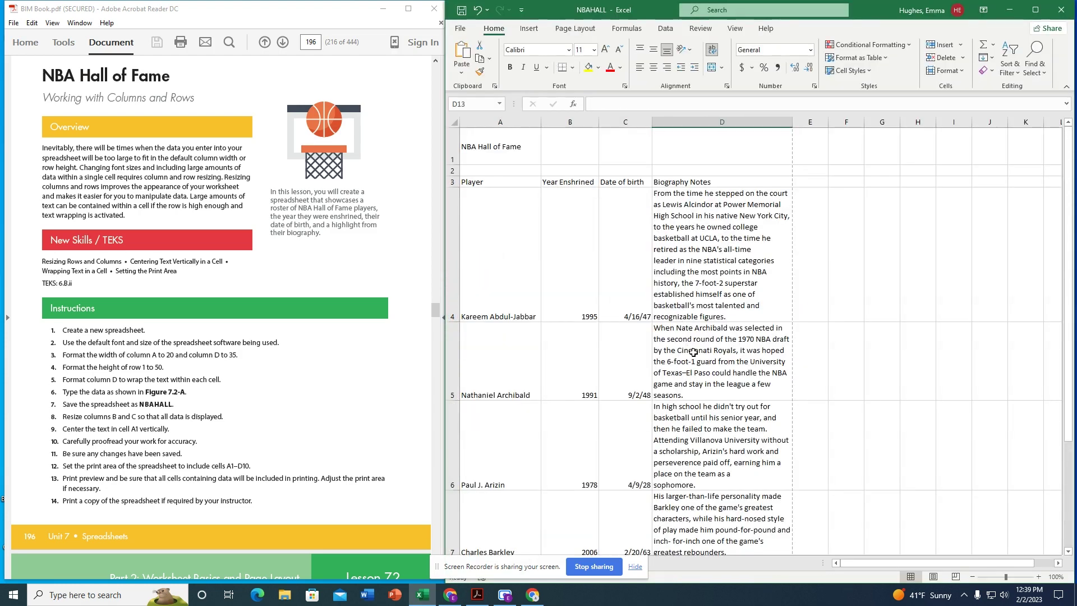
scroll(581, 247, "down", 3)
scroll(581, 247, "up", 3)
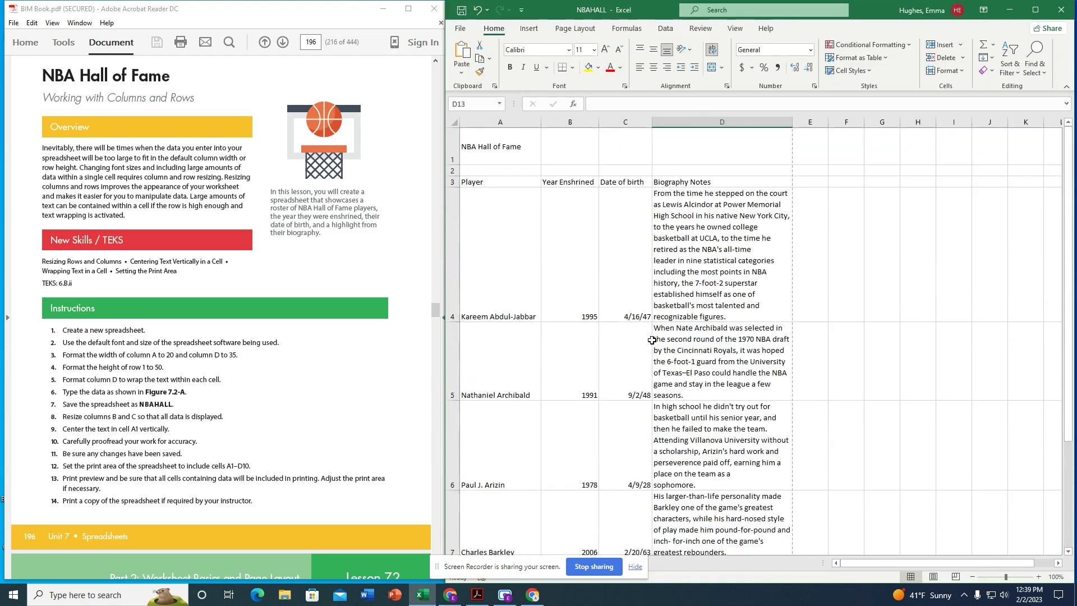